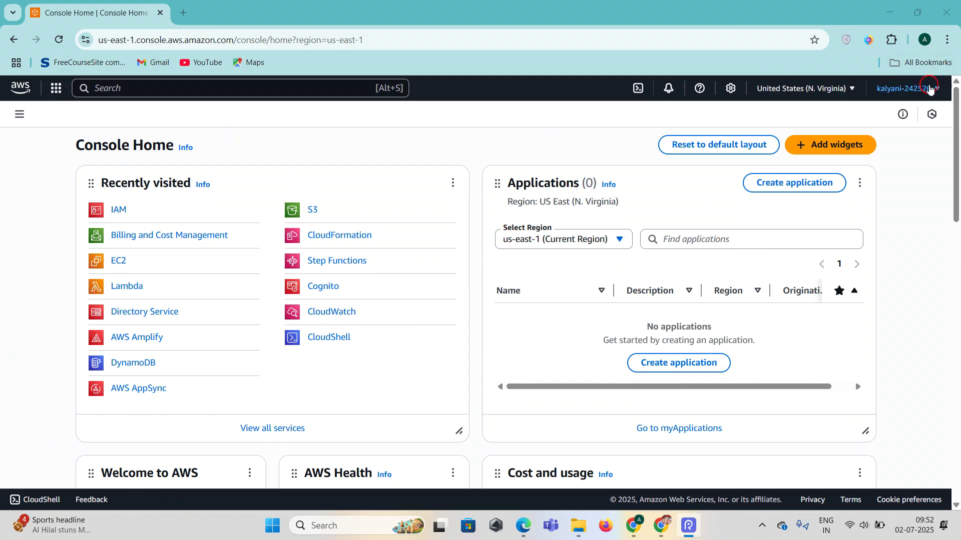
# Open the security credentials page of the signed-in root account
pyautogui.click(931, 90)
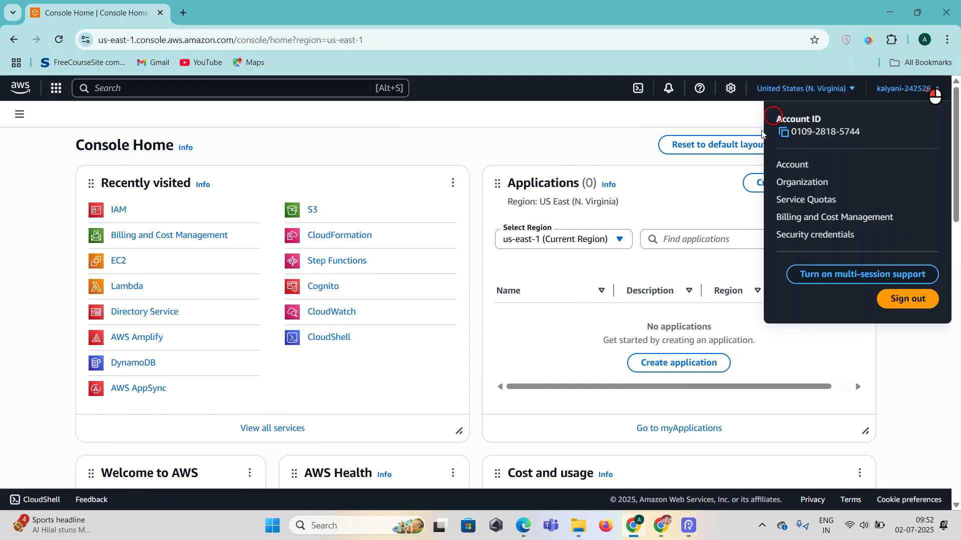
pyautogui.click(433, 135)
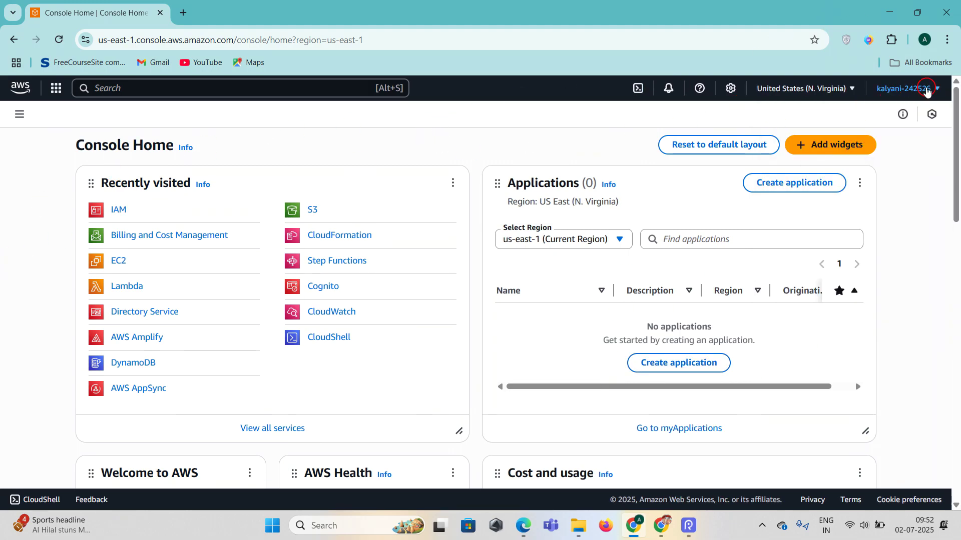
pyautogui.click(929, 89)
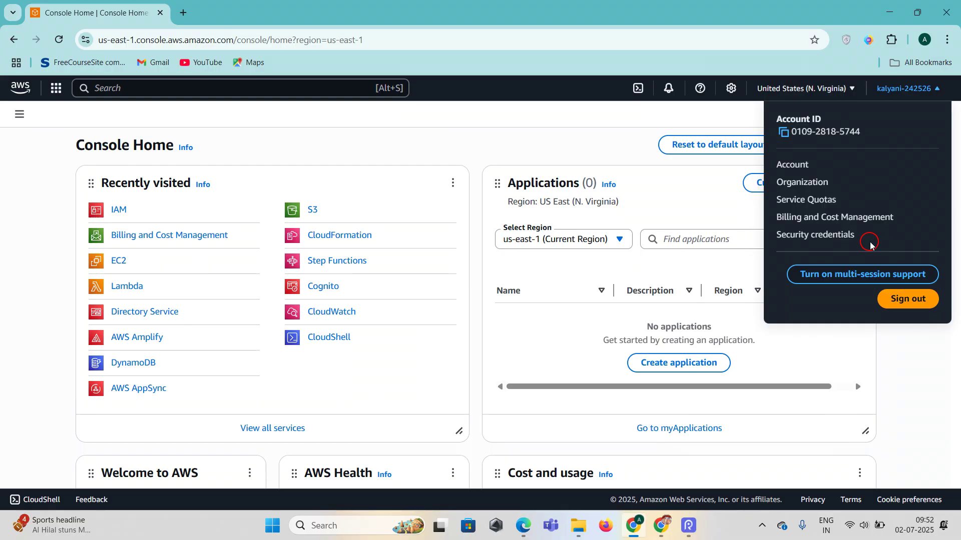
pyautogui.click(843, 238)
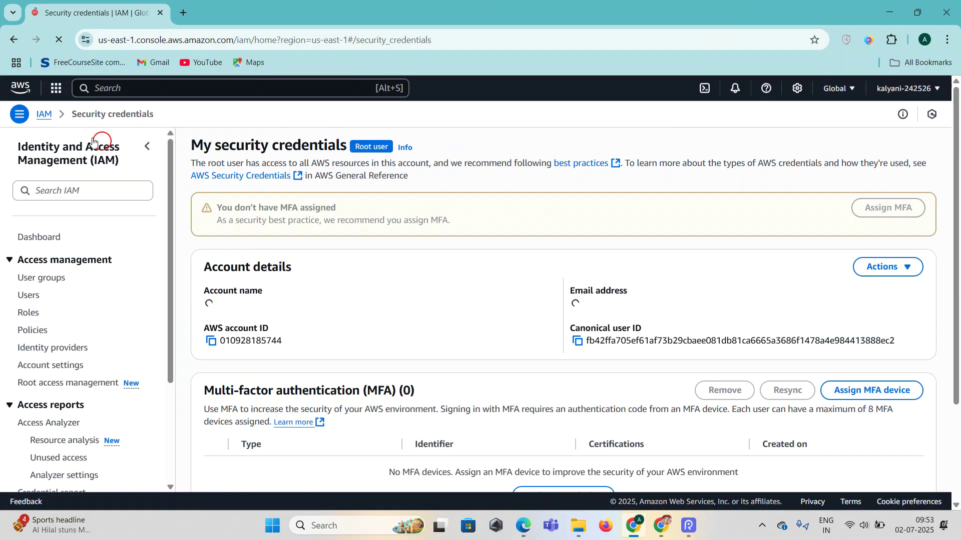
# Review the account details, multi-factor authentication and access keys sections of the security credentials page
pyautogui.scroll(-2, 422, 323)
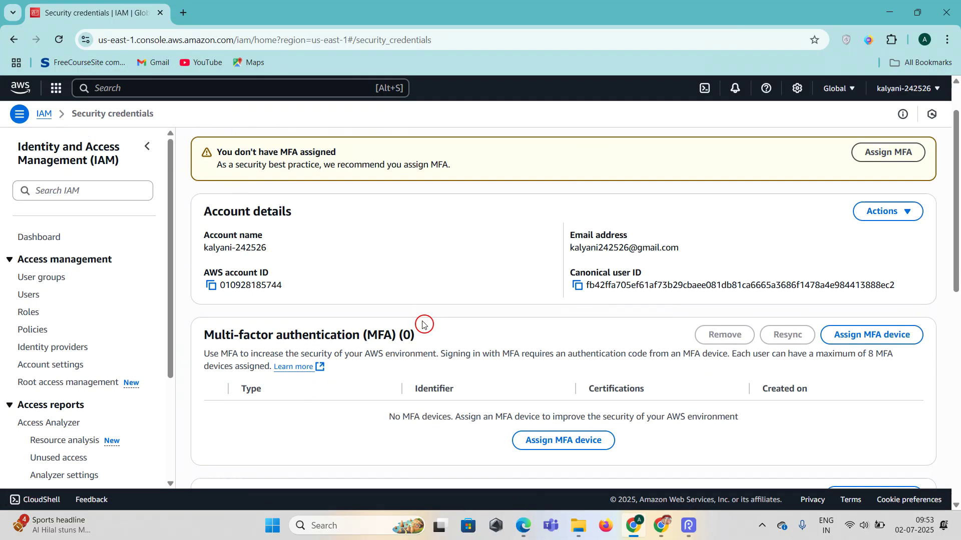
pyautogui.scroll(1, 240, 264)
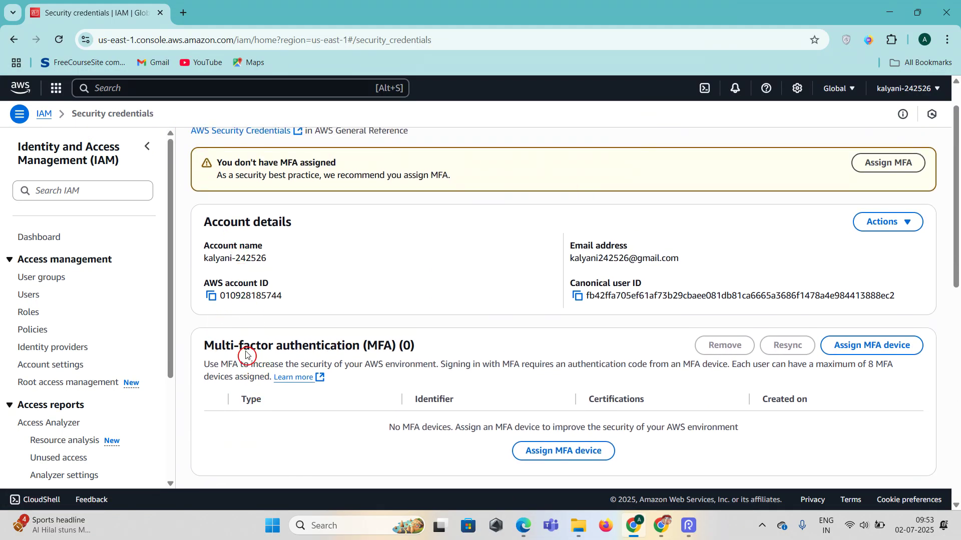
pyautogui.moveTo(197, 221); pyautogui.dragTo(300, 226)
pyautogui.scroll(-2, 302, 231)
pyautogui.moveTo(202, 258); pyautogui.dragTo(446, 262)
pyautogui.click(448, 262)
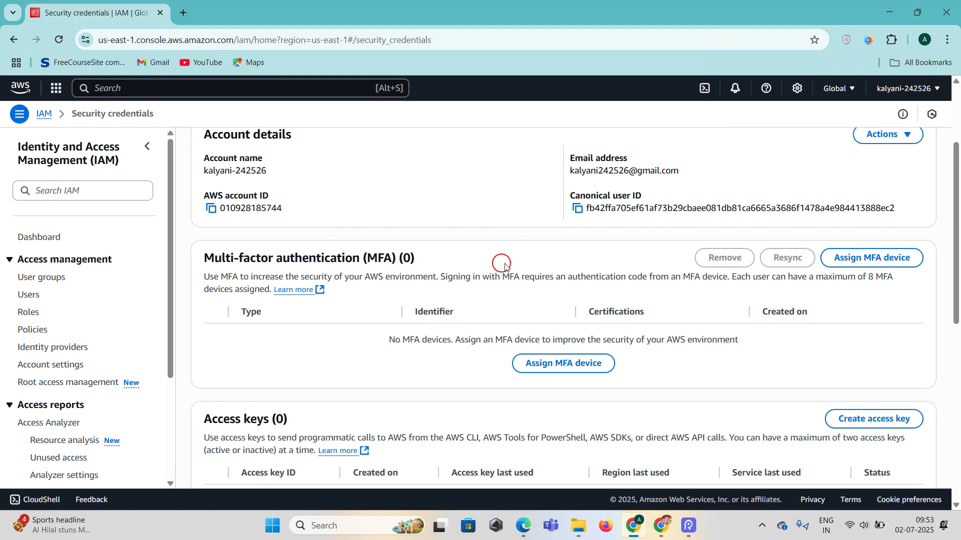
pyautogui.scroll(1, 505, 266)
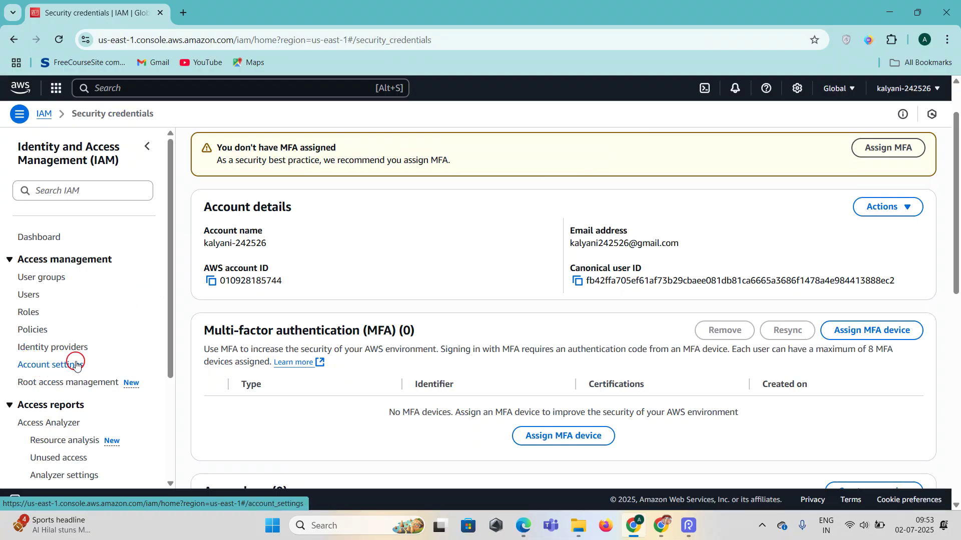
# Go to the IAM account settings and open the password policy for editing
pyautogui.click(53, 370)
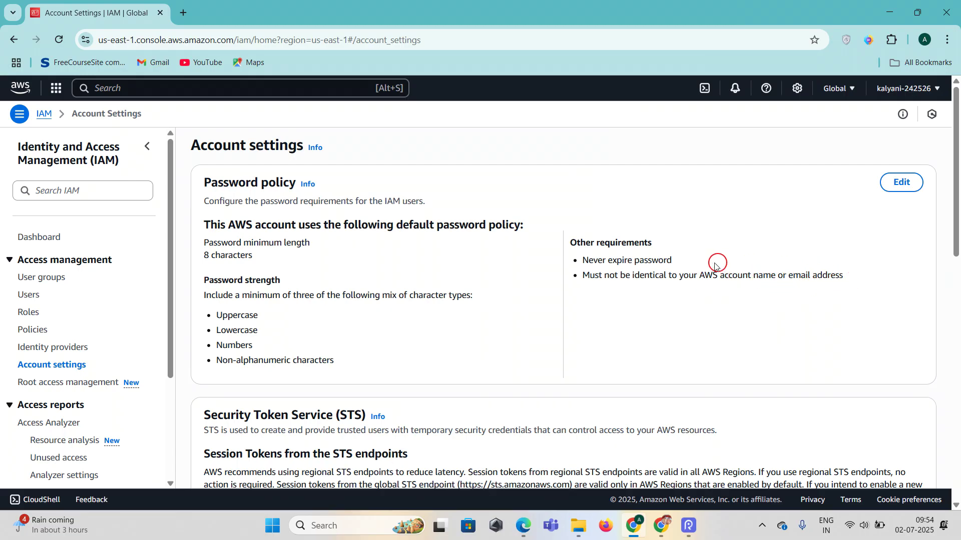
pyautogui.scroll(-5, 728, 314)
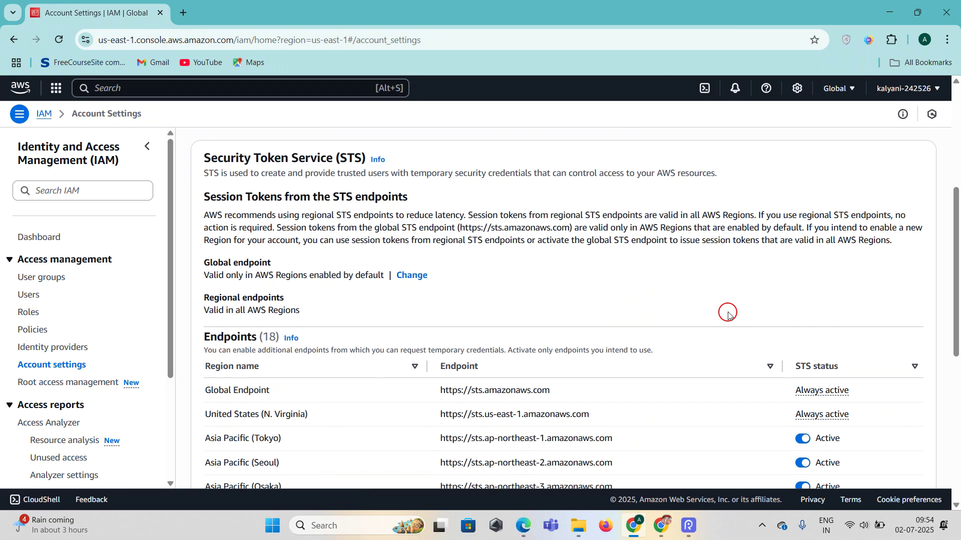
pyautogui.scroll(5, 728, 314)
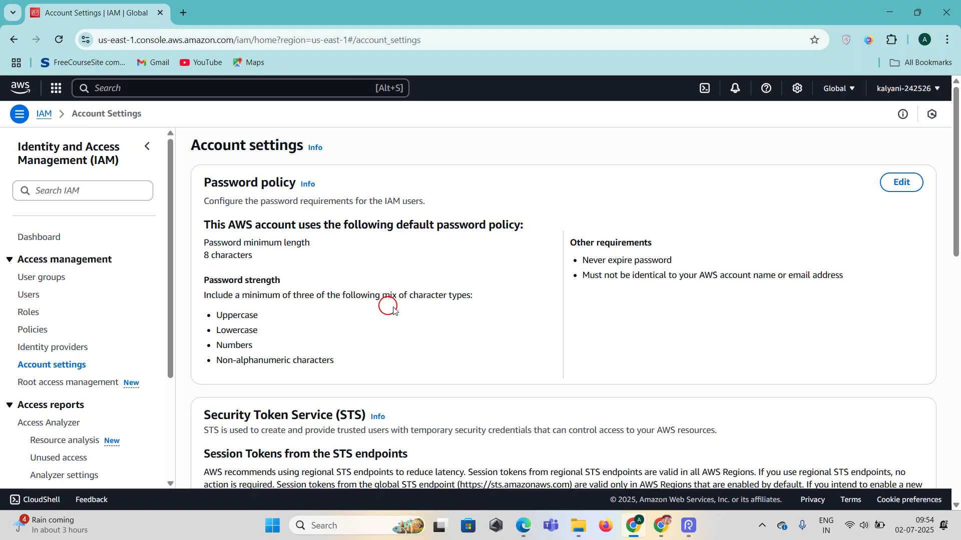
pyautogui.click(915, 186)
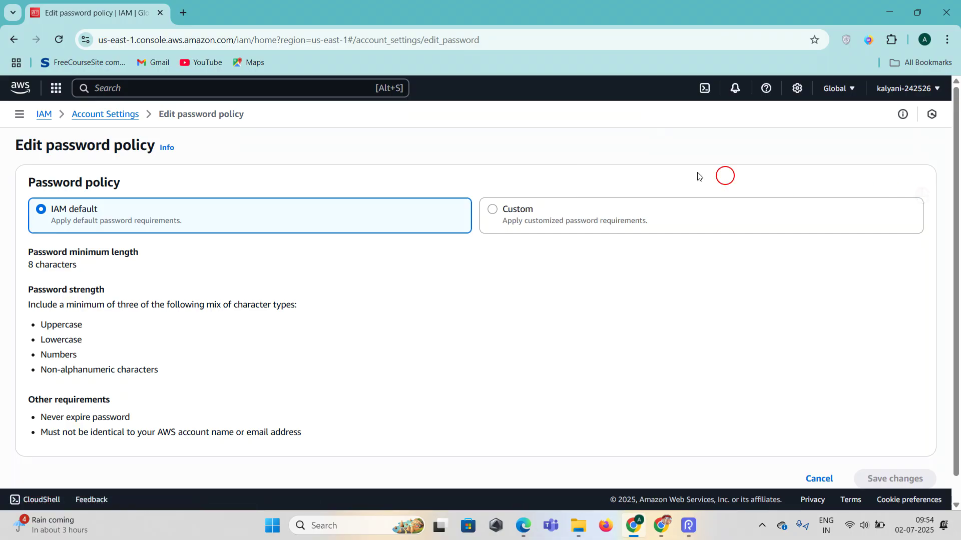
pyautogui.scroll(-1, 455, 351)
pyautogui.scroll(1, 455, 351)
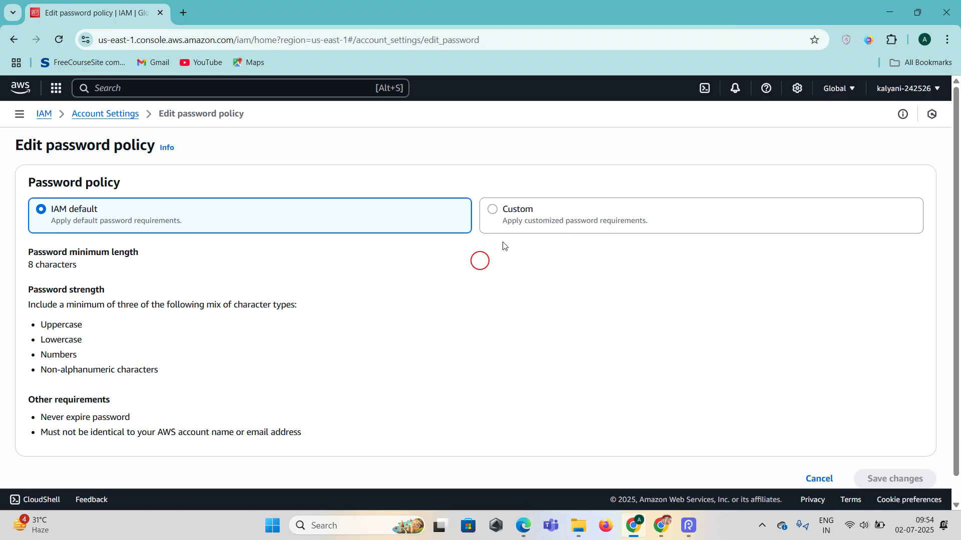
# Switch the password policy to Custom and set the minimum password length to 6 characters
pyautogui.click(585, 217)
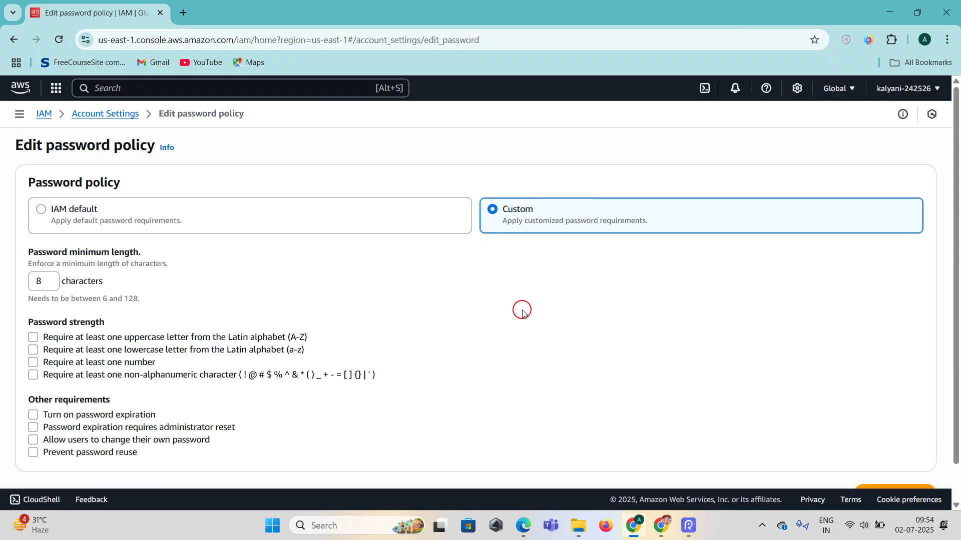
pyautogui.scroll(-1, 522, 313)
pyautogui.click(40, 241)
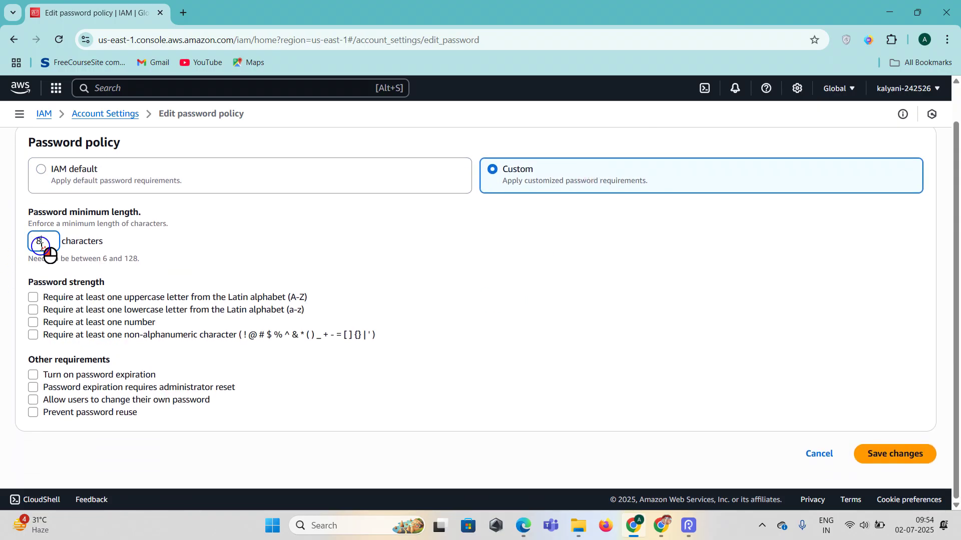
pyautogui.click(252, 247)
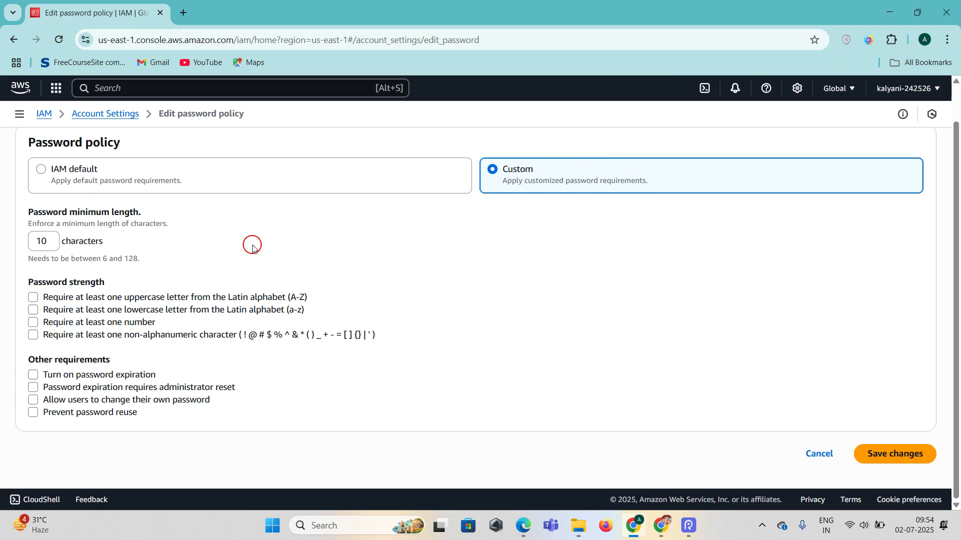
pyautogui.click(57, 243)
pyautogui.press('BackSpace')
pyautogui.press('BackSpace')
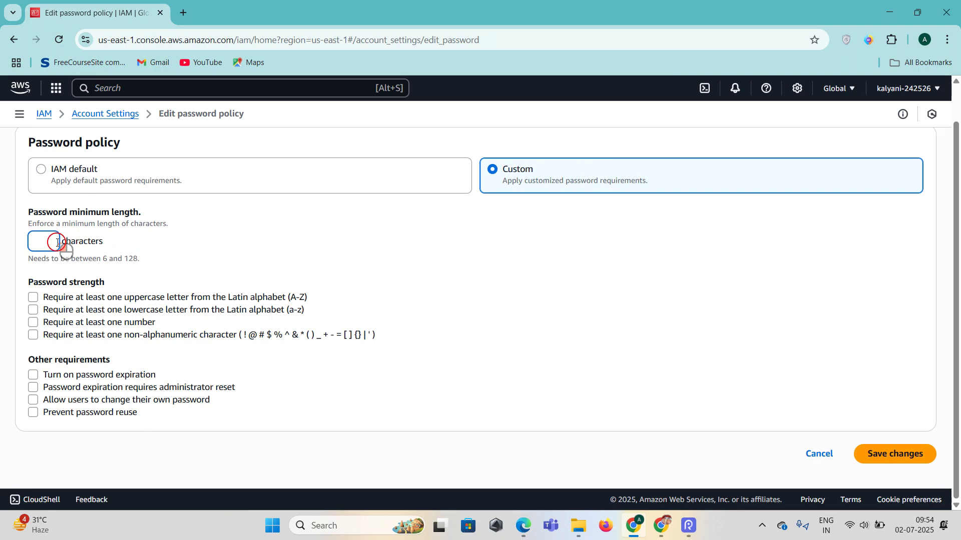
pyautogui.click(209, 259)
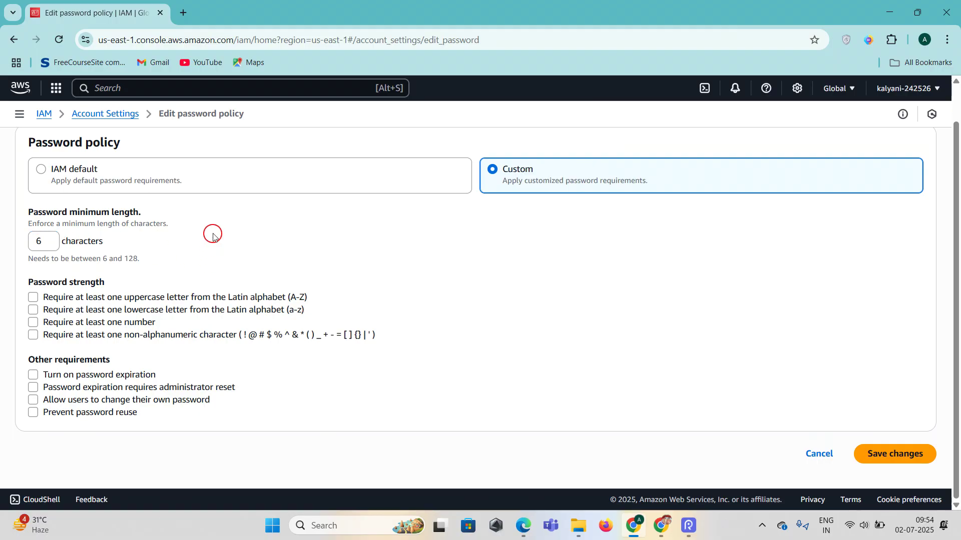
# Require at least one uppercase letter, one lowercase letter, one number and one non-alphanumeric character in passwords
pyautogui.click(34, 298)
pyautogui.click(32, 311)
pyautogui.click(33, 323)
pyautogui.click(35, 336)
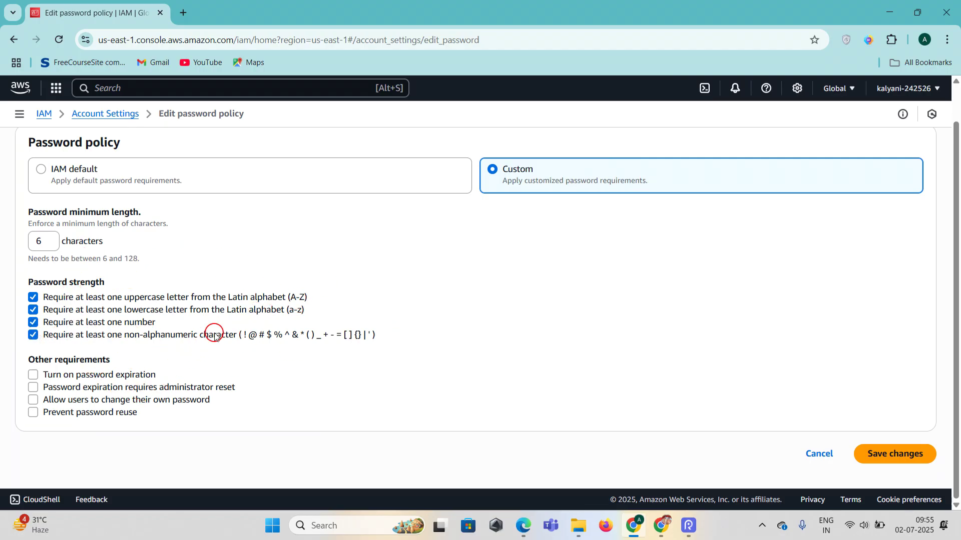
pyautogui.scroll(1, 214, 337)
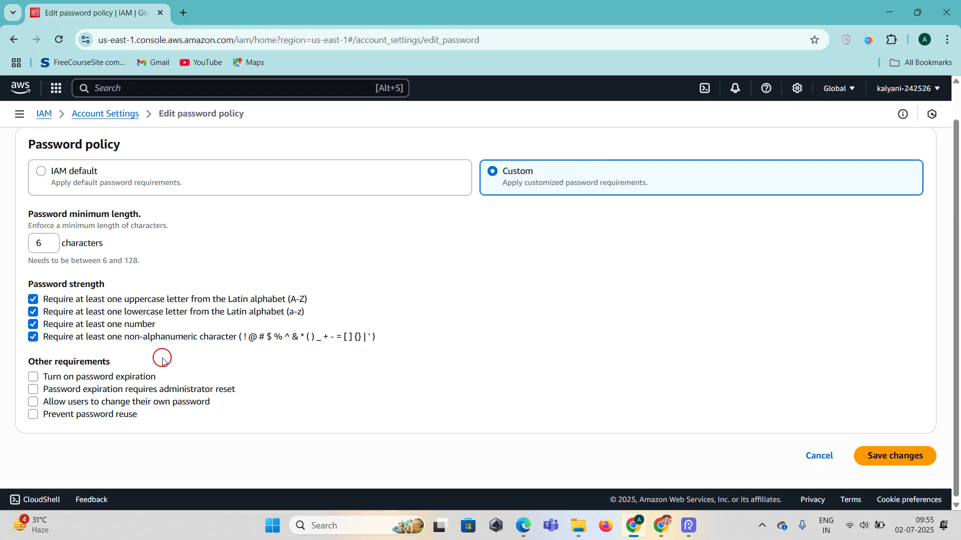
pyautogui.scroll(-1, 162, 357)
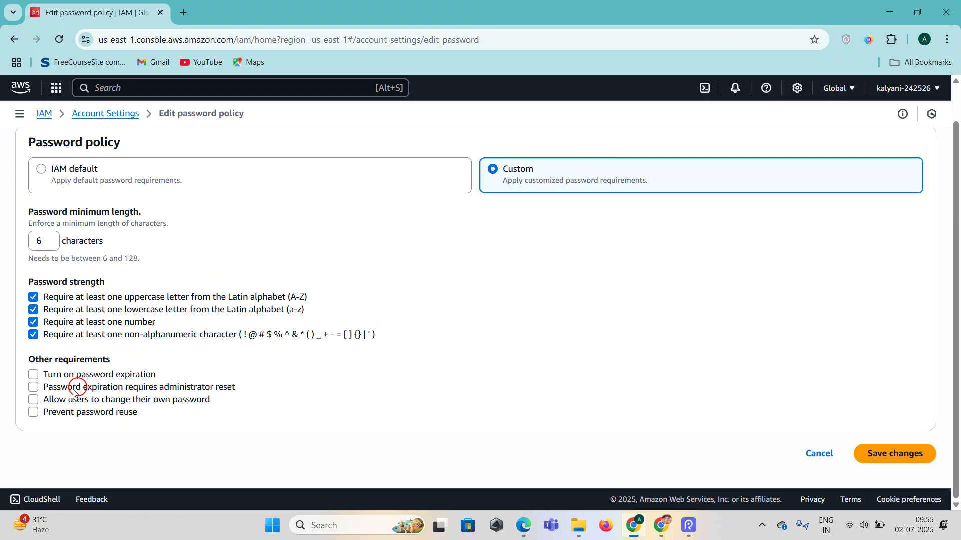
# Turn on password expiration after 90 days without administrator reset, and allow users to change their own password
pyautogui.click(33, 375)
pyautogui.scroll(-1, 205, 377)
pyautogui.click(147, 359)
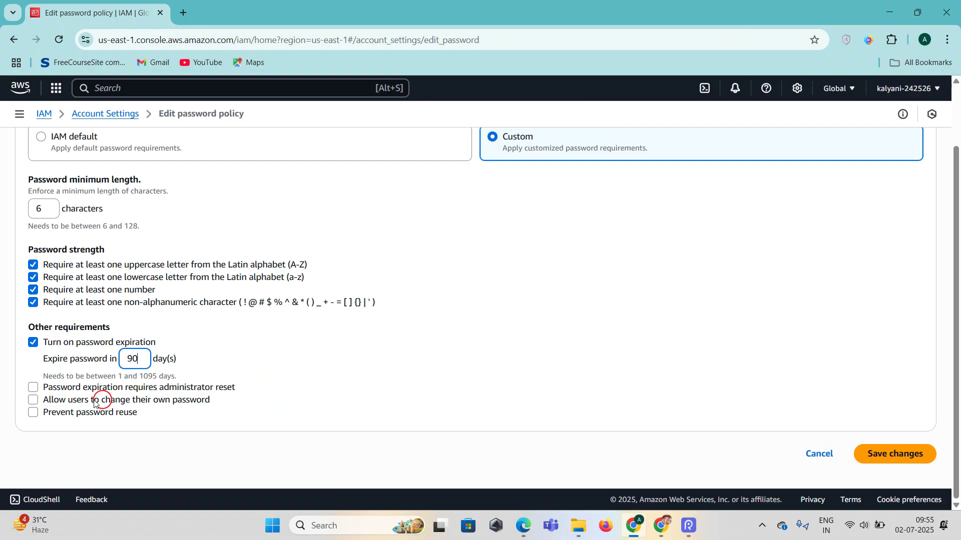
pyautogui.click(34, 388)
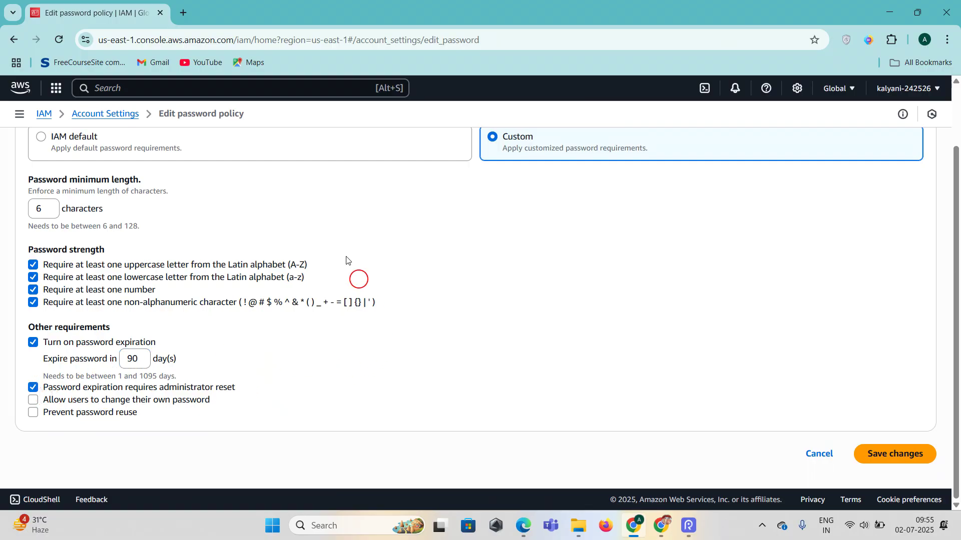
pyautogui.click(33, 388)
pyautogui.click(35, 400)
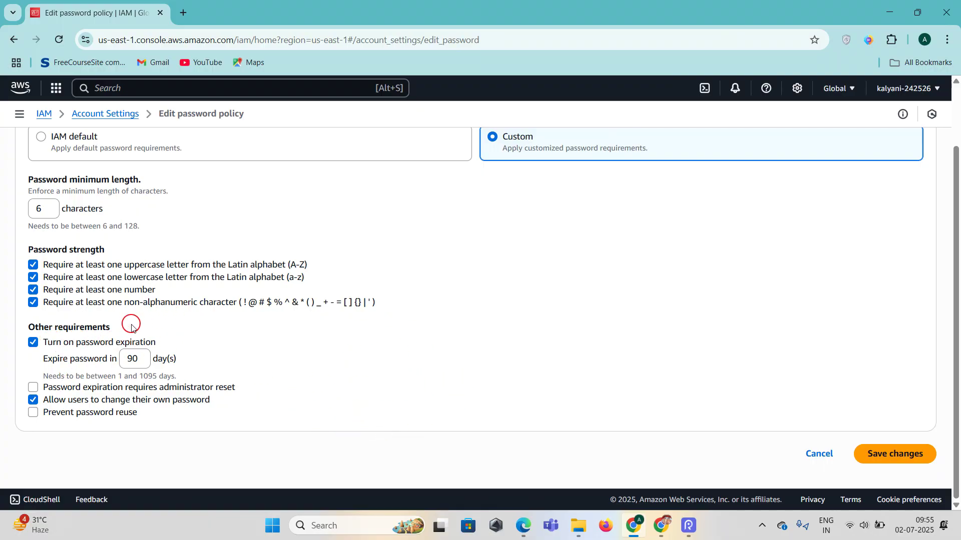
# Prevent password reuse by having the policy remember 24 passwords
pyautogui.click(34, 413)
pyautogui.scroll(-1, 249, 363)
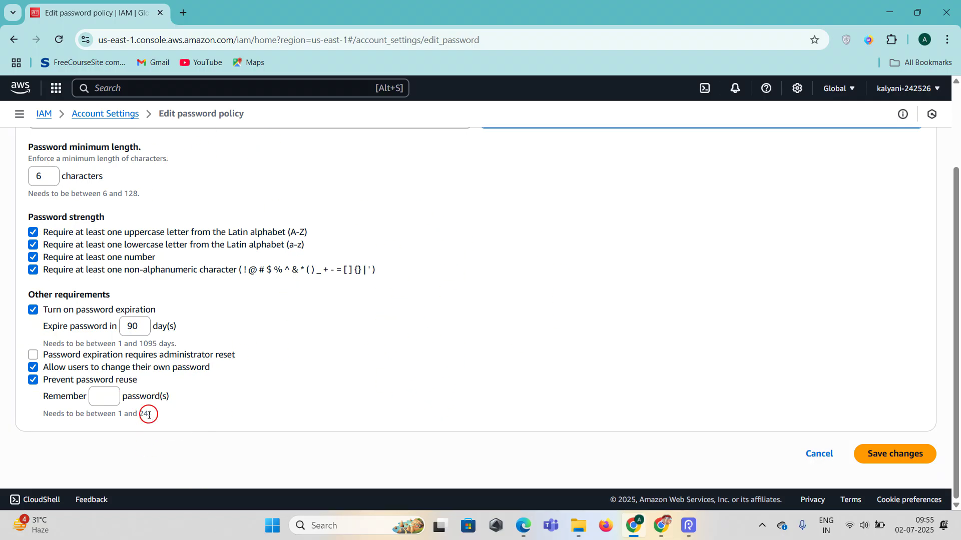
pyautogui.click(105, 400)
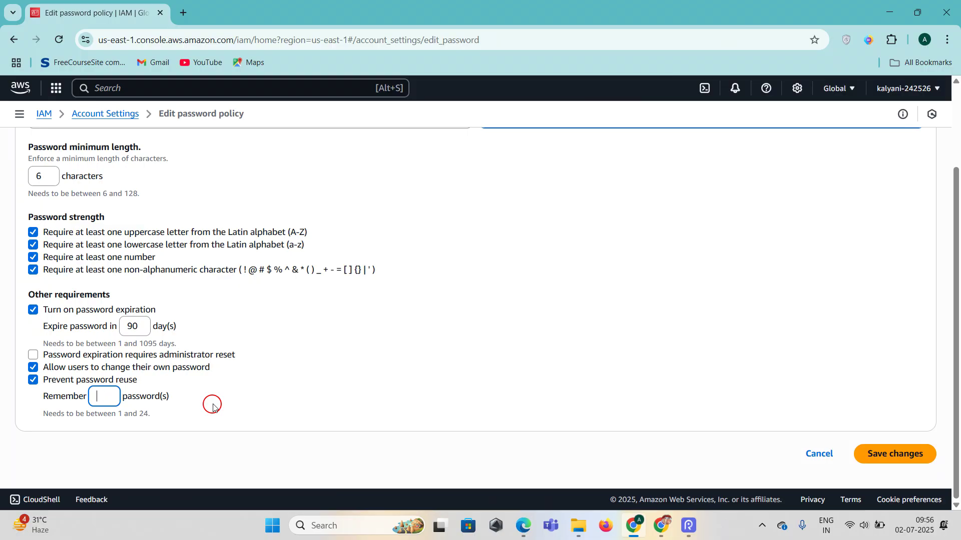
pyautogui.click(191, 442)
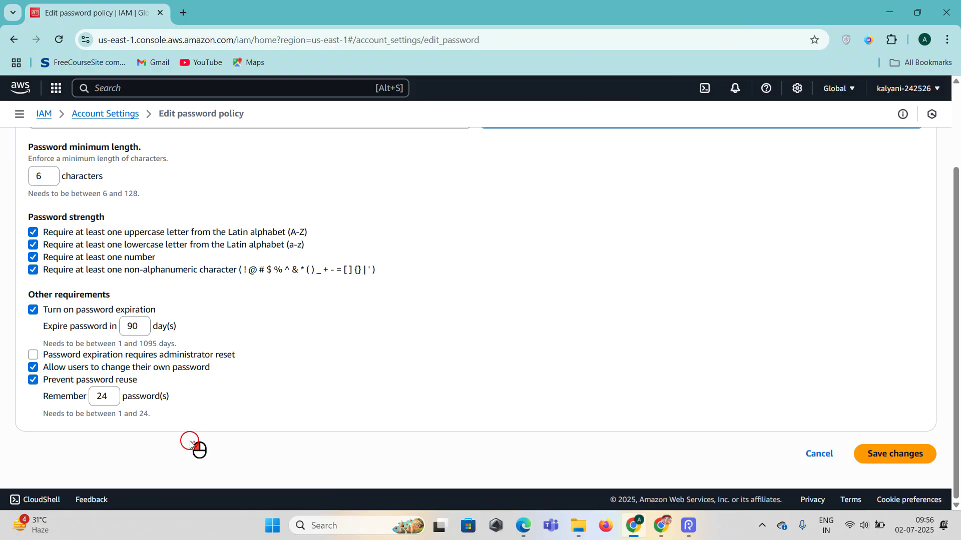
pyautogui.click(104, 399)
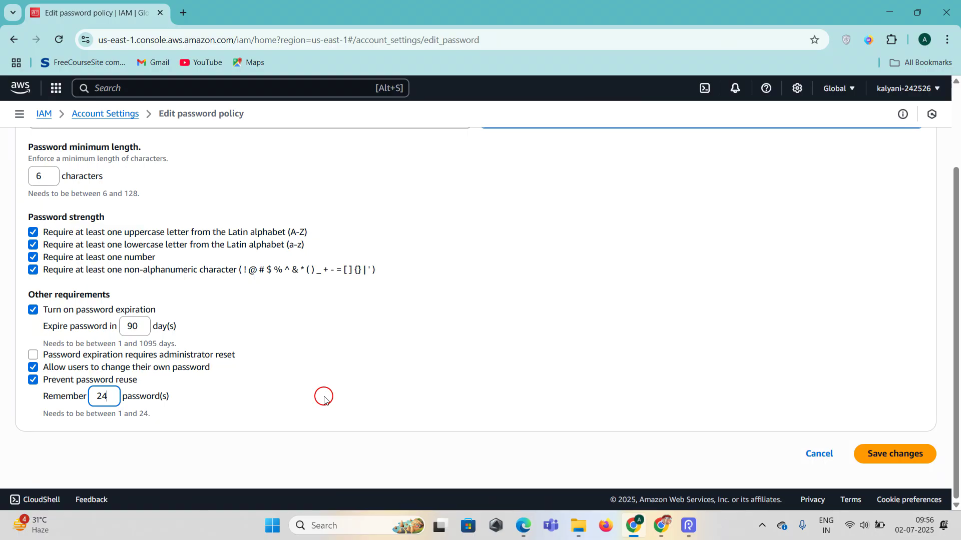
pyautogui.scroll(1, 324, 399)
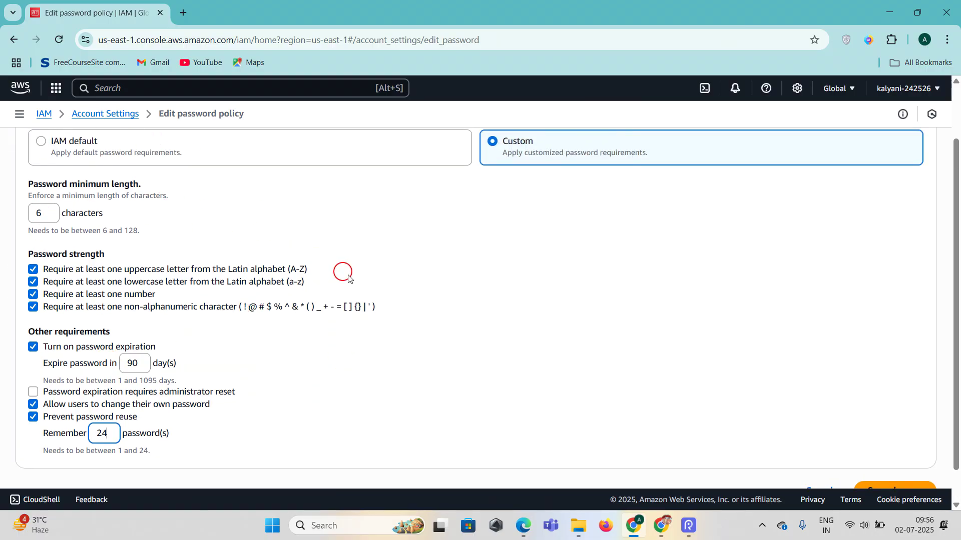
pyautogui.scroll(-1, 349, 279)
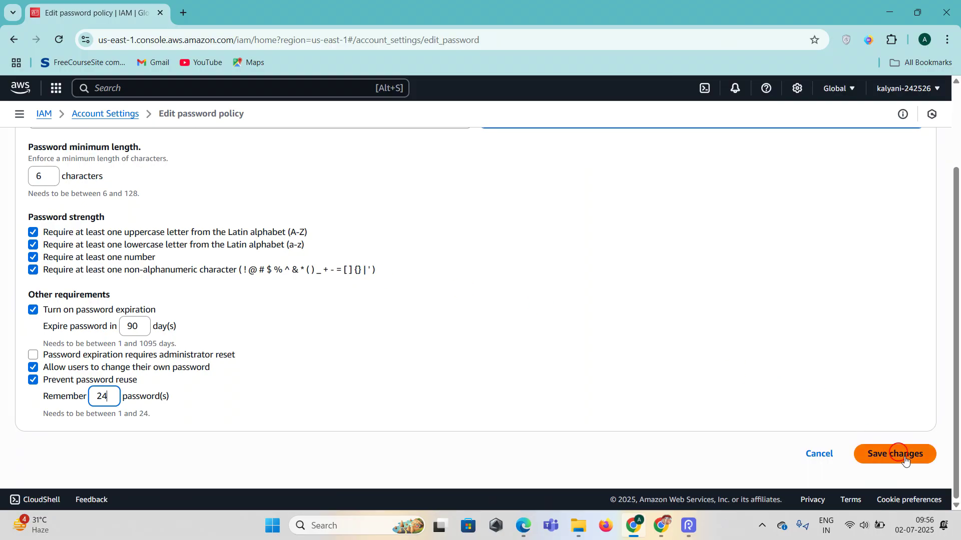
# Compare the custom password policy with the default one and return the selection to IAM default
pyautogui.scroll(3, 619, 283)
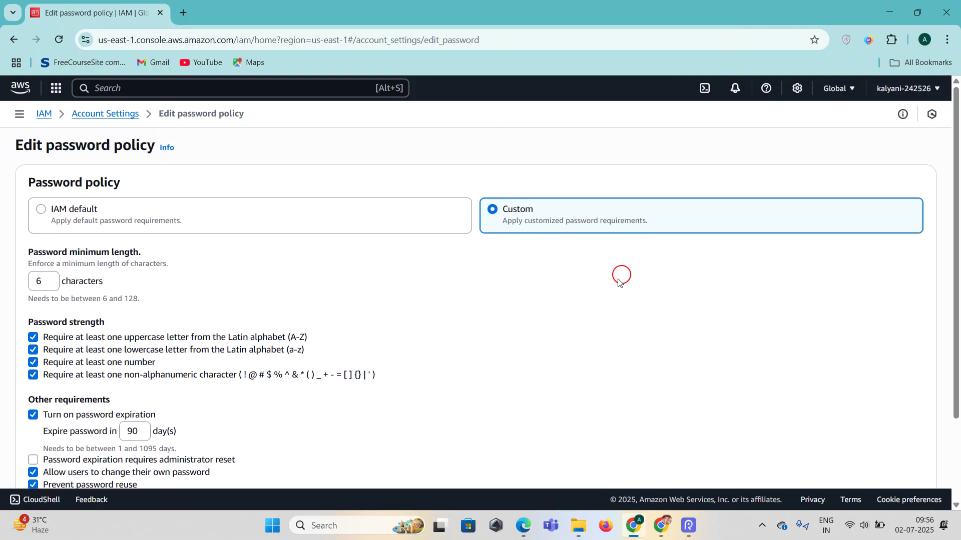
pyautogui.click(263, 213)
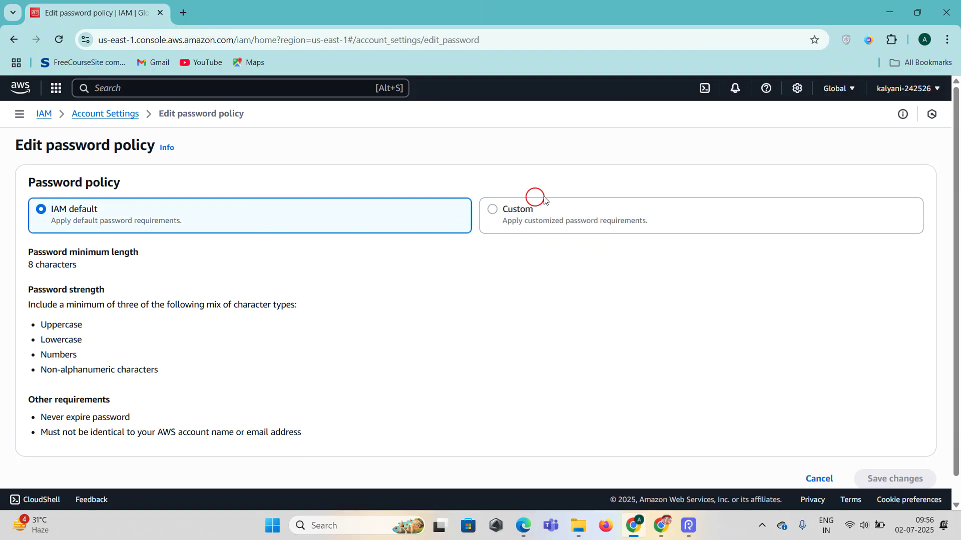
pyautogui.click(524, 226)
pyautogui.scroll(-2, 523, 223)
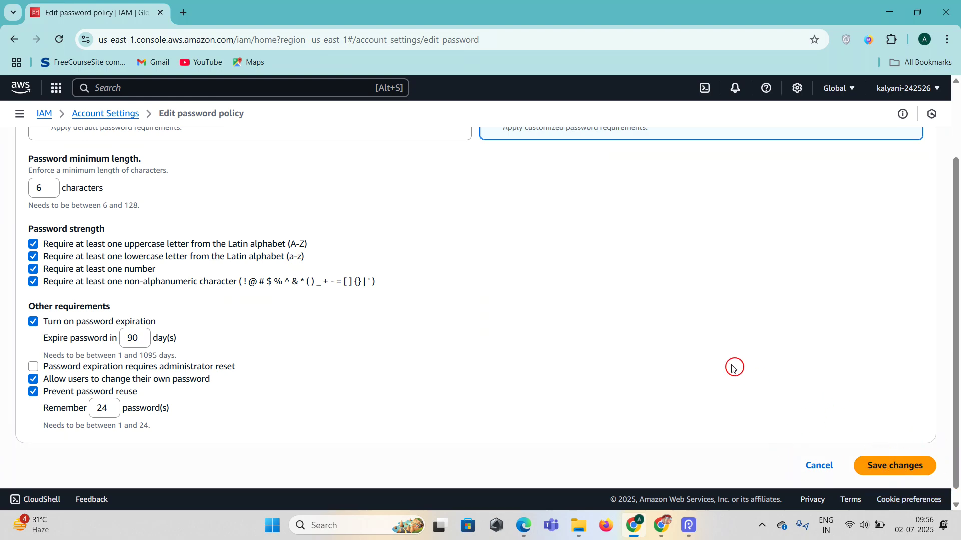
pyautogui.scroll(2, 733, 369)
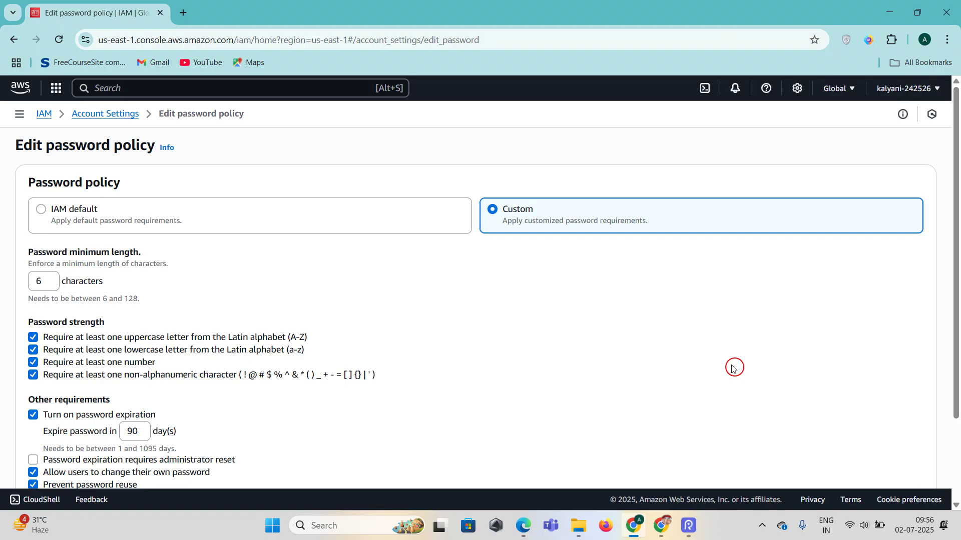
pyautogui.click(196, 226)
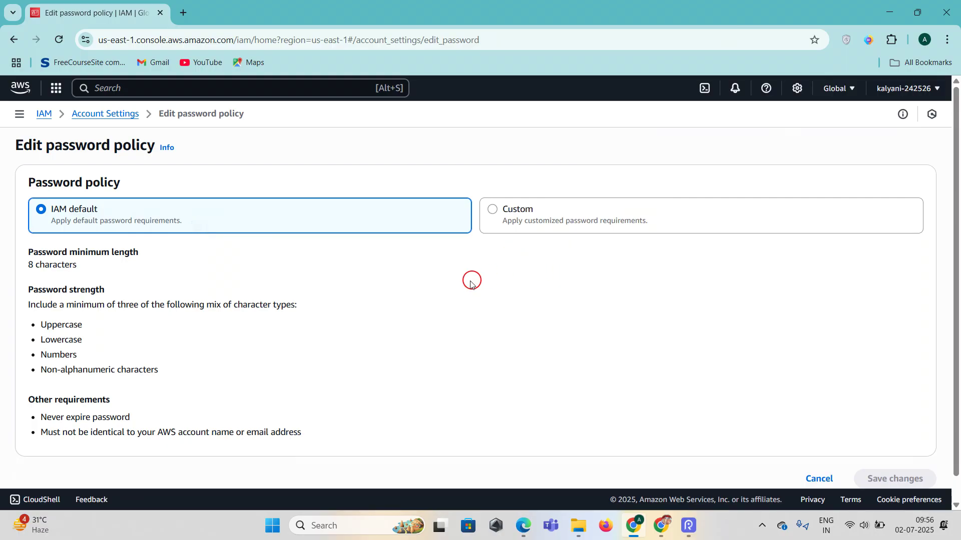
pyautogui.scroll(-1, 526, 332)
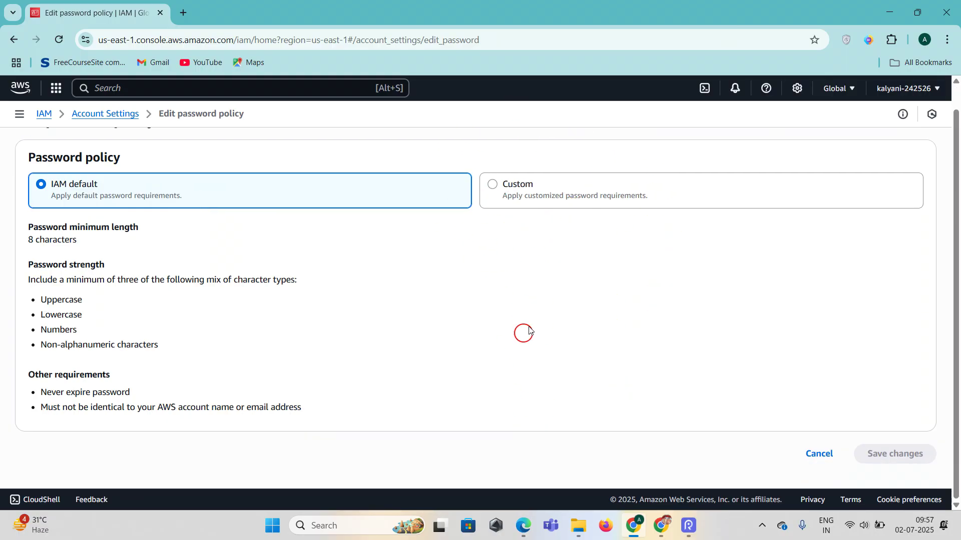
# Cancel the password policy edit and return to the IAM account settings
pyautogui.click(818, 456)
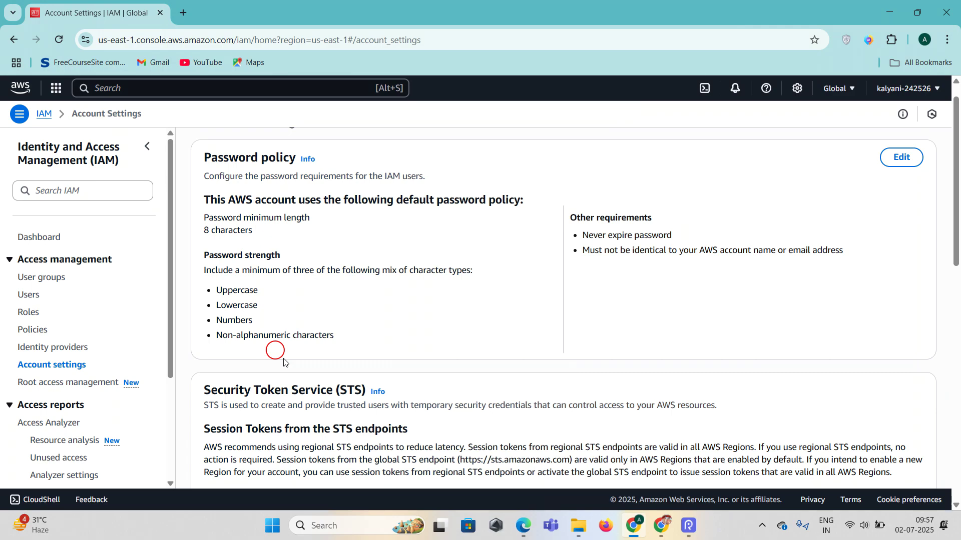
pyautogui.scroll(1, 283, 362)
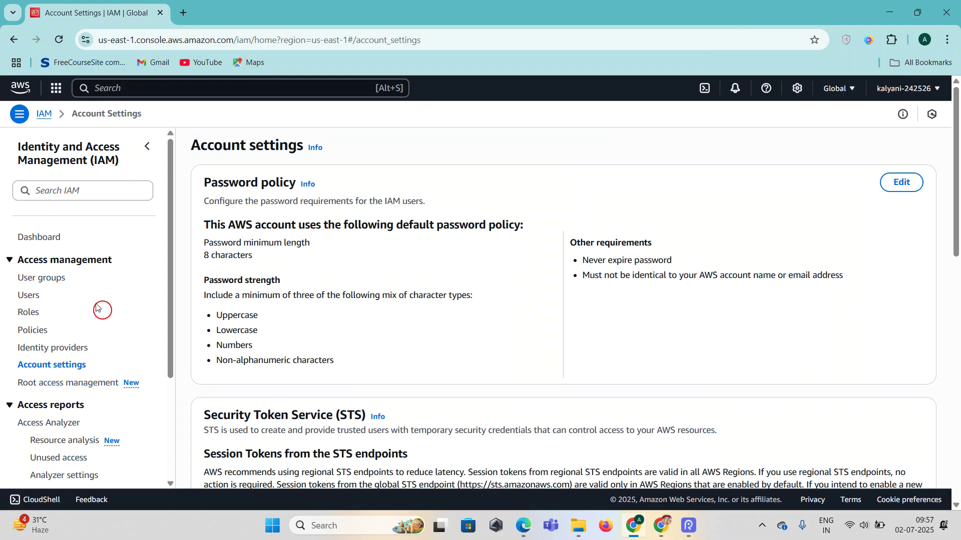
pyautogui.click(56, 263)
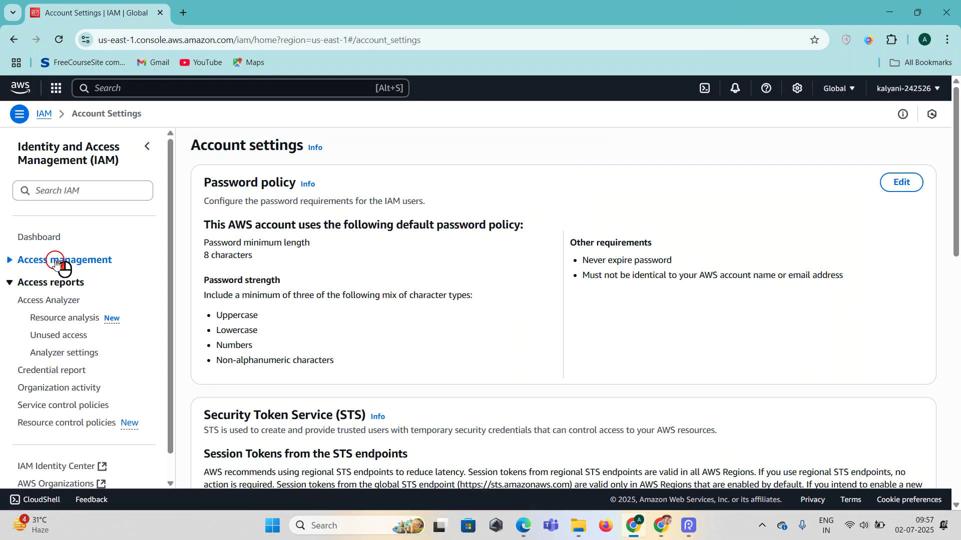
pyautogui.click(56, 263)
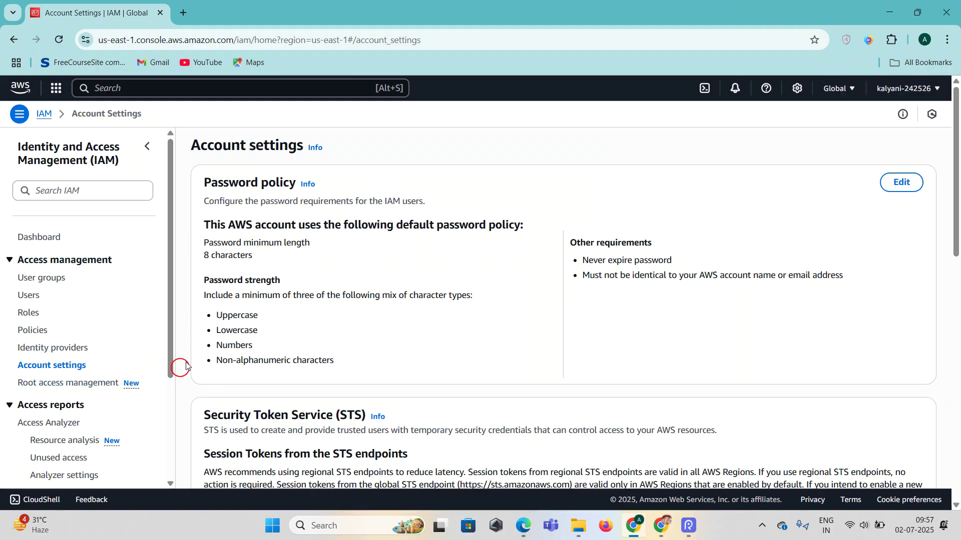
# Open the root user's security credentials and go to the multi-factor authentication (MFA) section
pyautogui.click(902, 94)
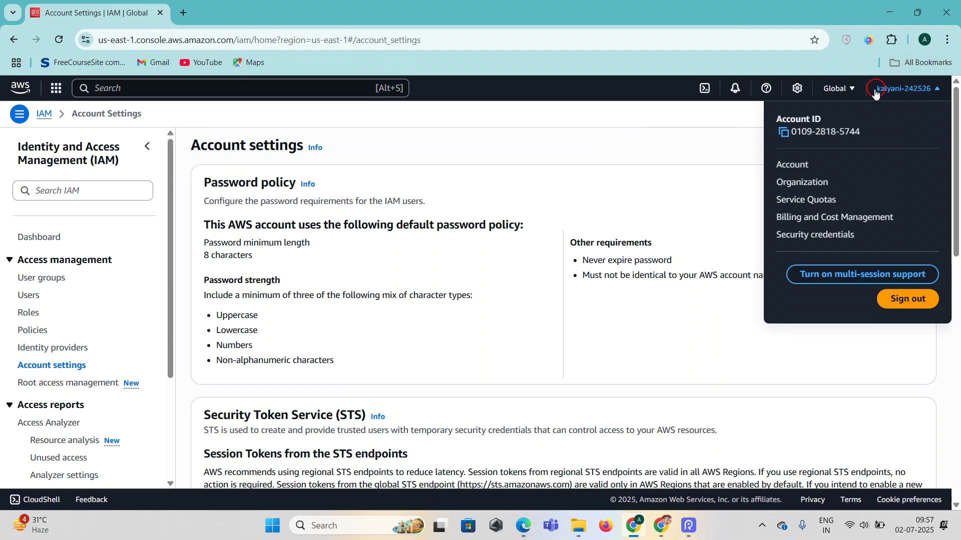
pyautogui.click(802, 238)
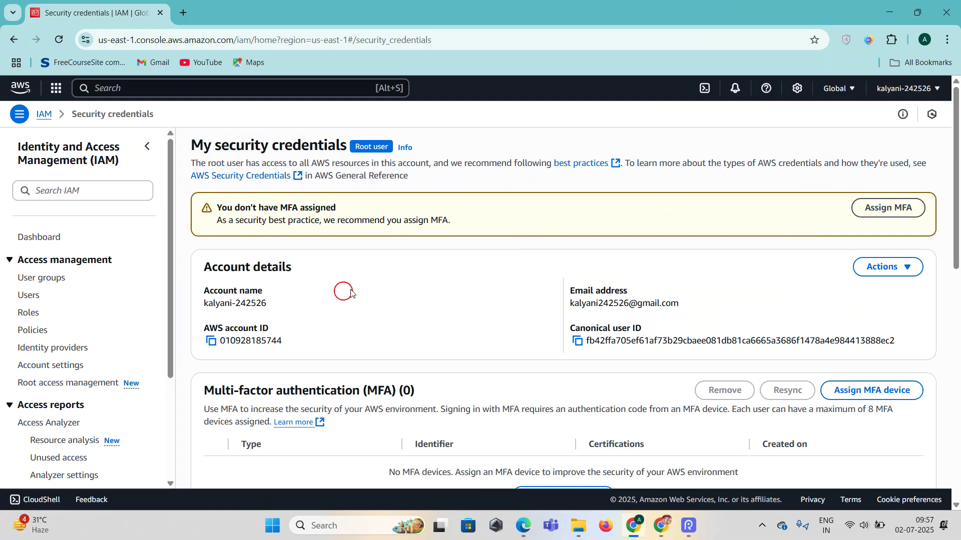
pyautogui.scroll(-1, 352, 309)
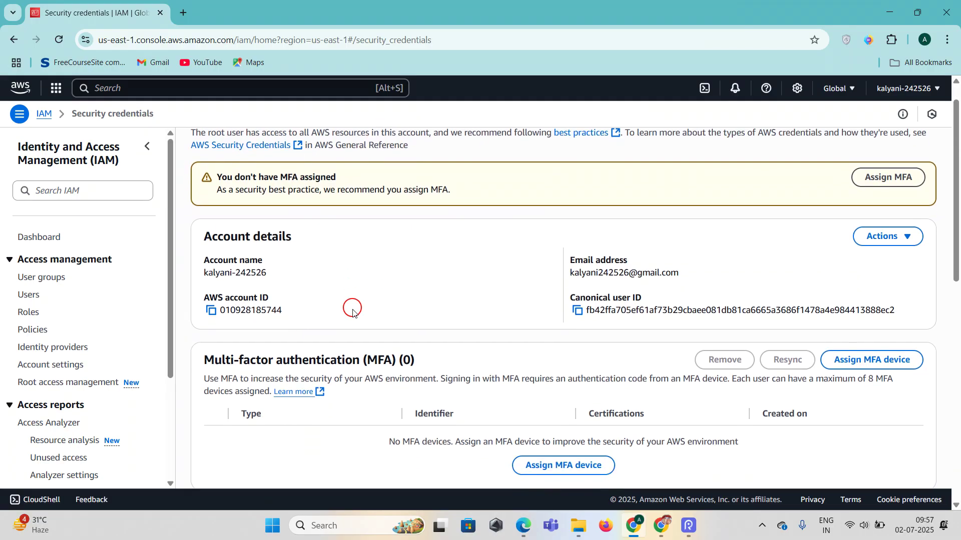
pyautogui.scroll(-1, 352, 309)
pyautogui.moveTo(203, 346); pyautogui.dragTo(422, 337)
pyautogui.click(424, 341)
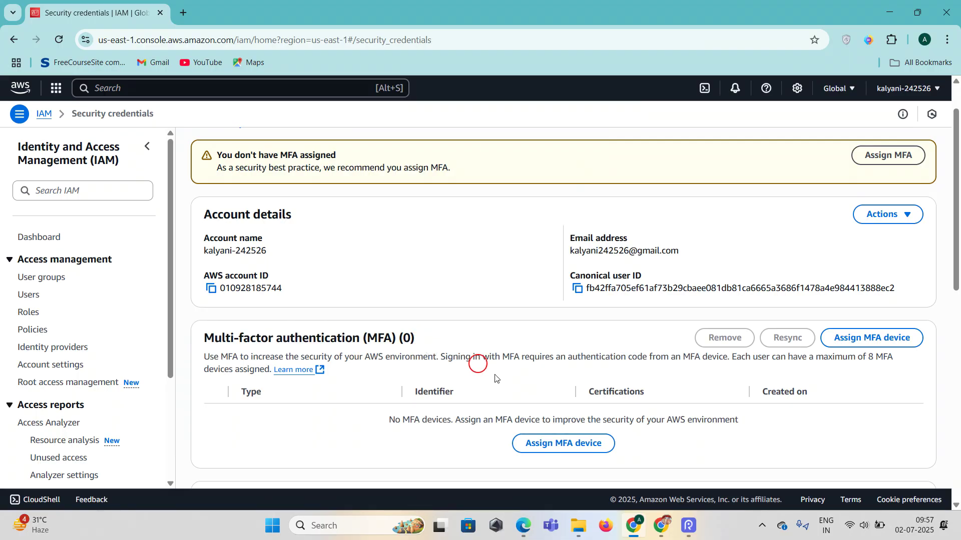
pyautogui.scroll(-1, 560, 408)
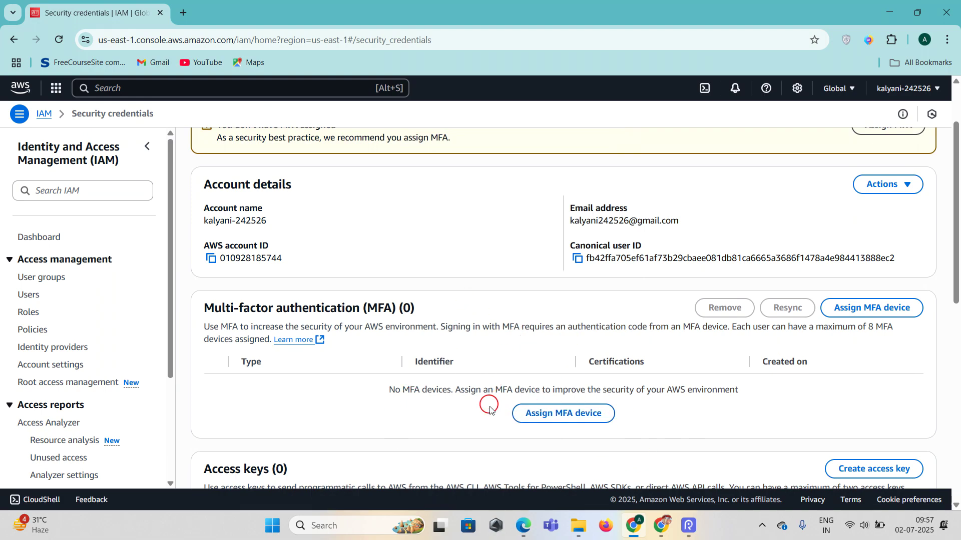
# Start assigning an MFA device to the root account and name it TestDeviceForRootAccount
pyautogui.click(571, 423)
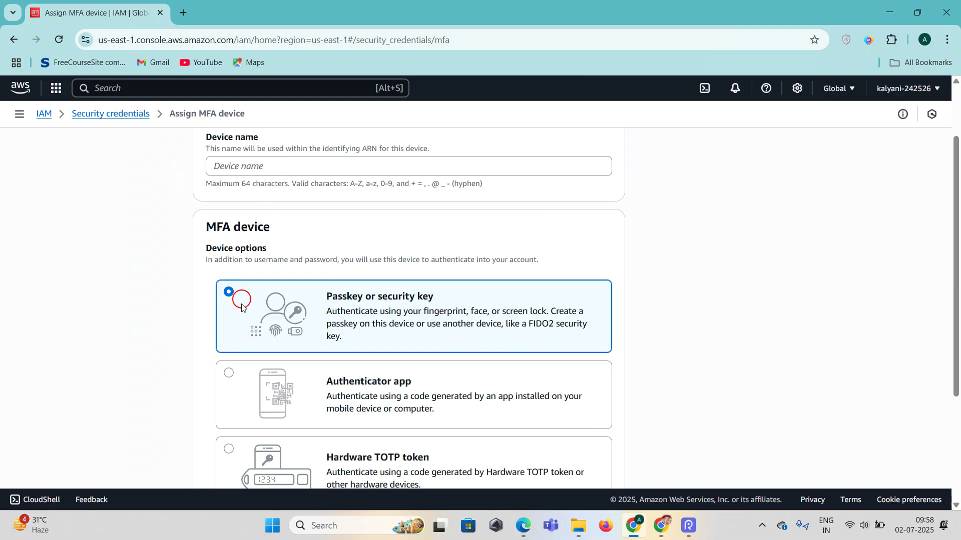
pyautogui.scroll(2, 315, 274)
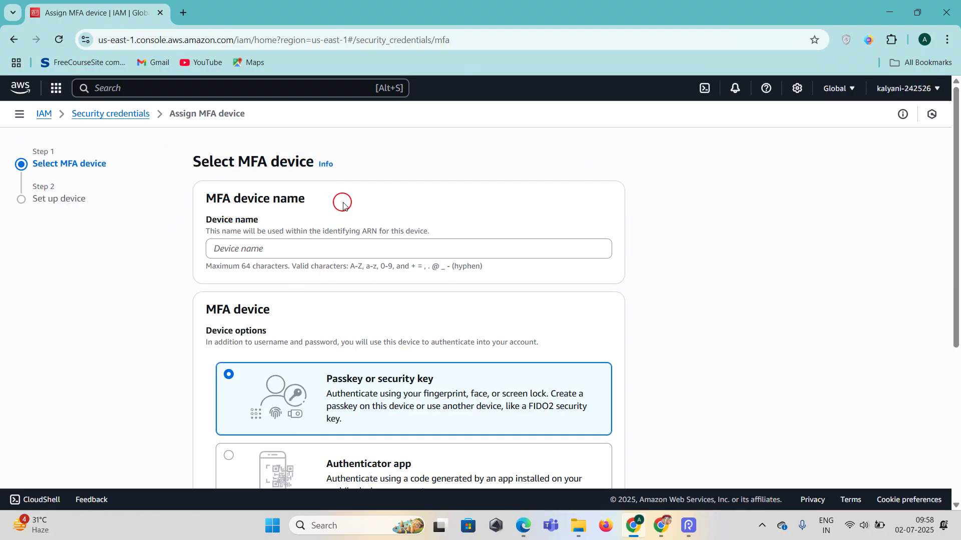
pyautogui.scroll(-1, 342, 203)
pyautogui.click(250, 216)
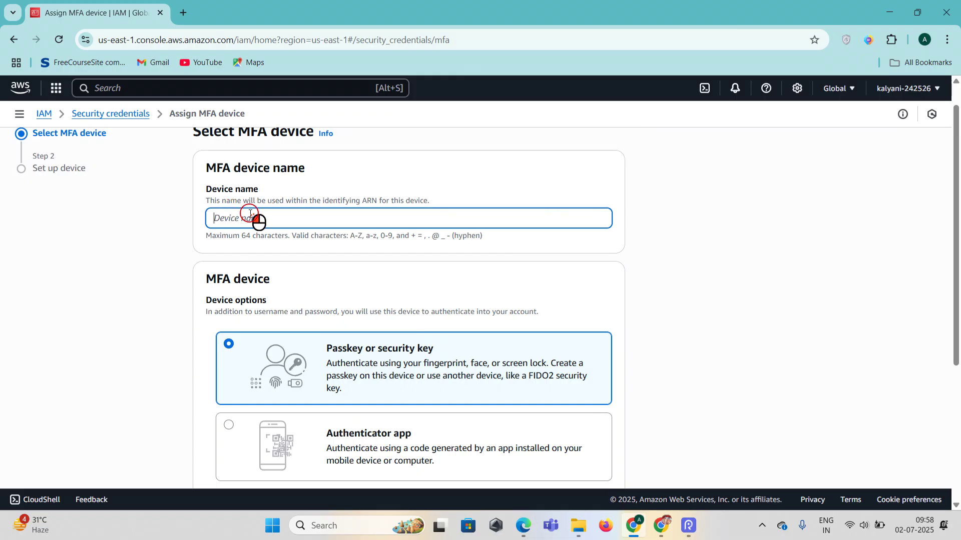
pyautogui.write('TestDeviceForRootAccount')
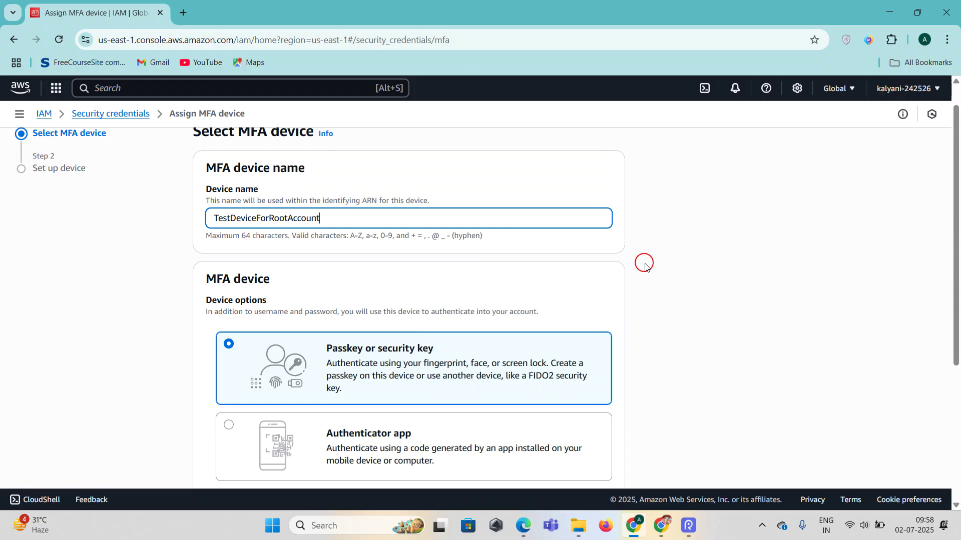
# Compare the passkey, authenticator app and hardware TOTP token options and choose Authenticator app as the MFA device
pyautogui.scroll(-2, 645, 264)
pyautogui.scroll(2, 644, 262)
pyautogui.scroll(-1, 351, 266)
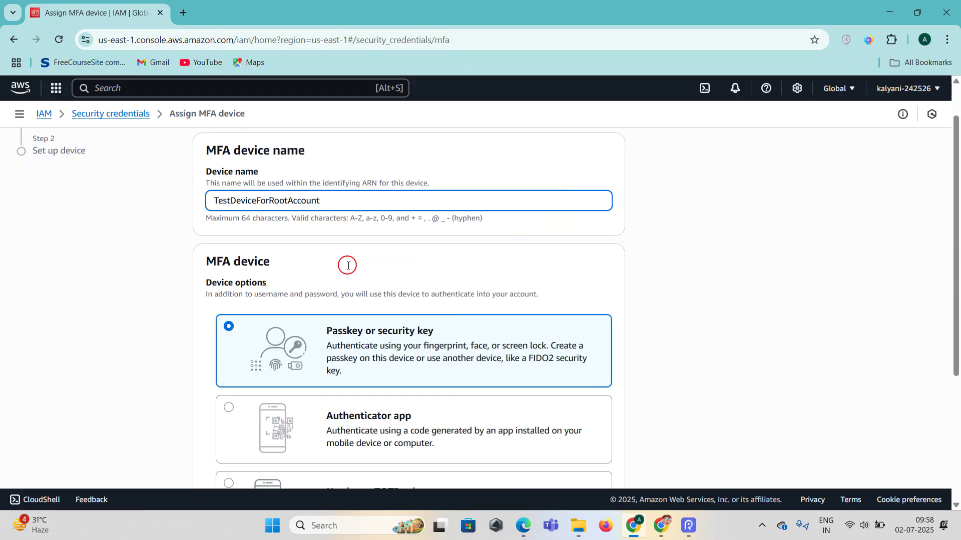
pyautogui.scroll(-2, 349, 265)
pyautogui.scroll(3, 346, 264)
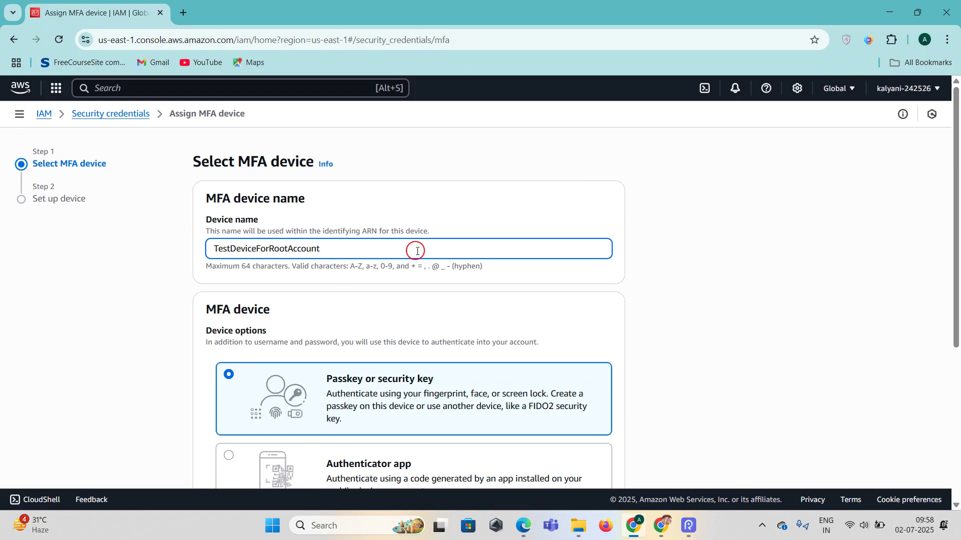
pyautogui.scroll(-2, 417, 251)
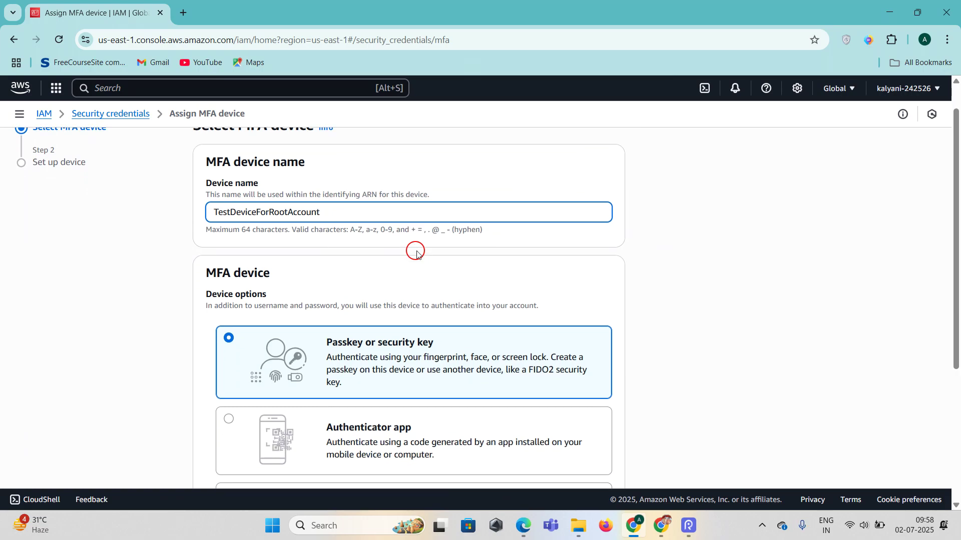
pyautogui.scroll(-1, 417, 251)
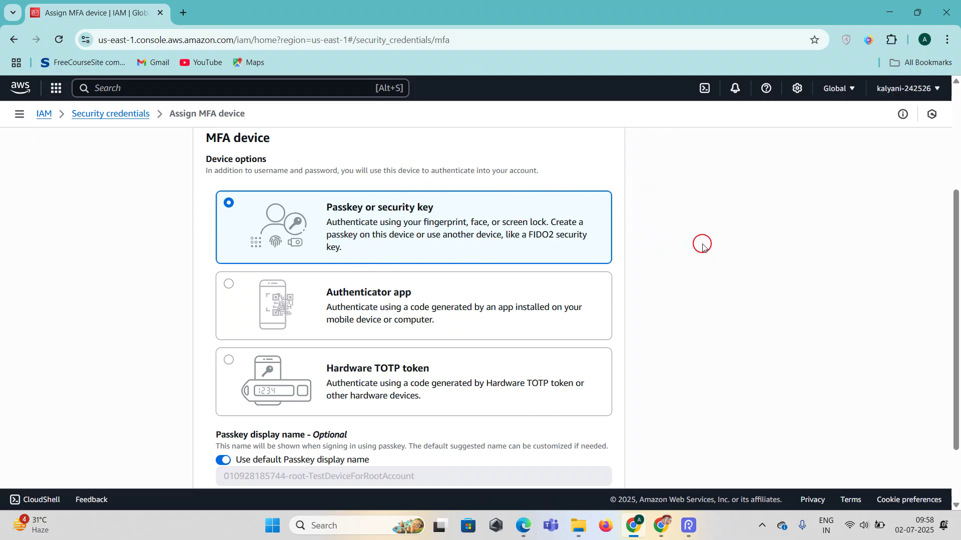
pyautogui.click(398, 303)
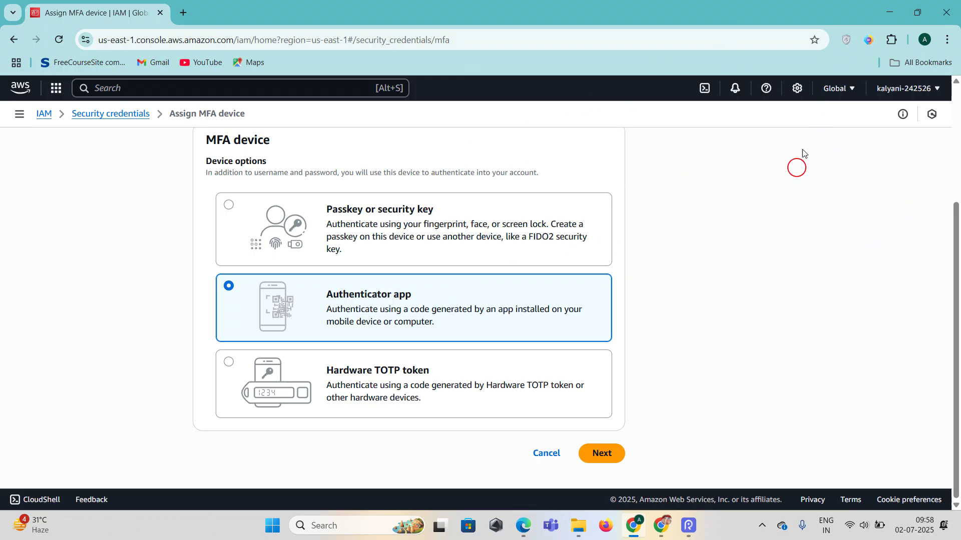
pyautogui.click(344, 373)
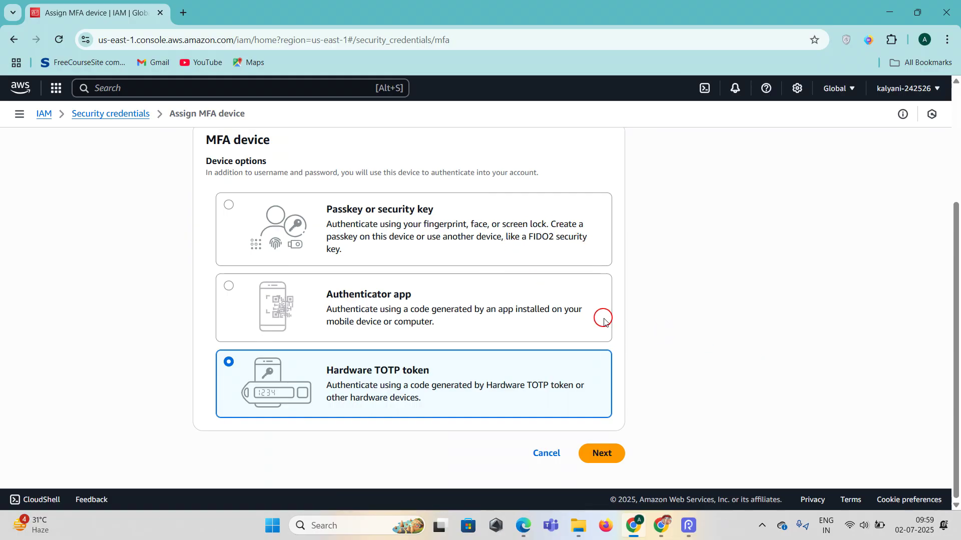
pyautogui.click(472, 323)
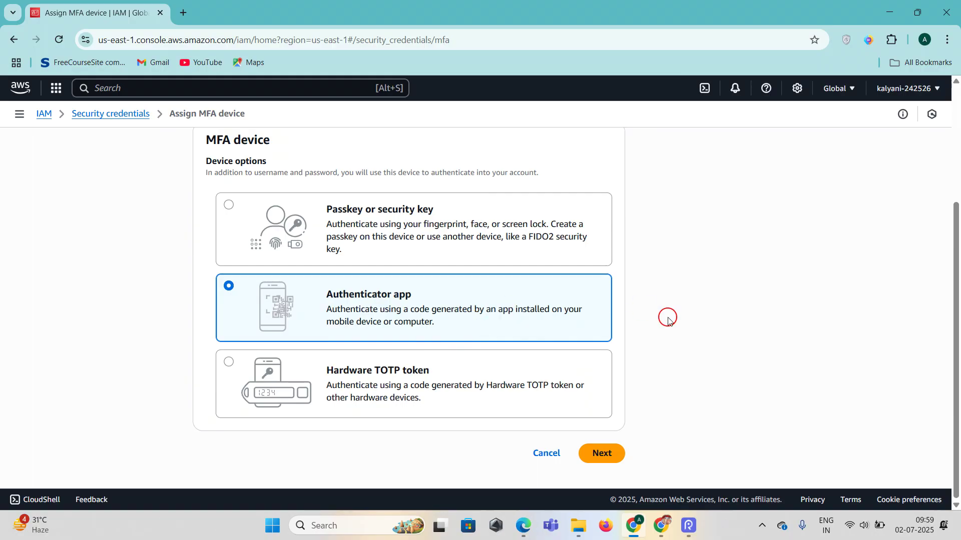
# Proceed to the device setup stage with the authenticator app option
pyautogui.scroll(1, 668, 317)
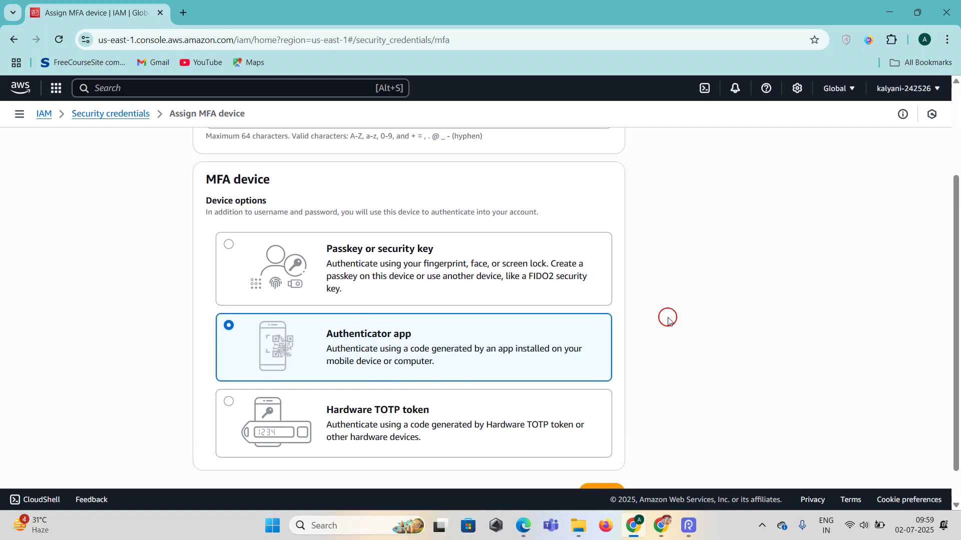
pyautogui.scroll(-1, 667, 317)
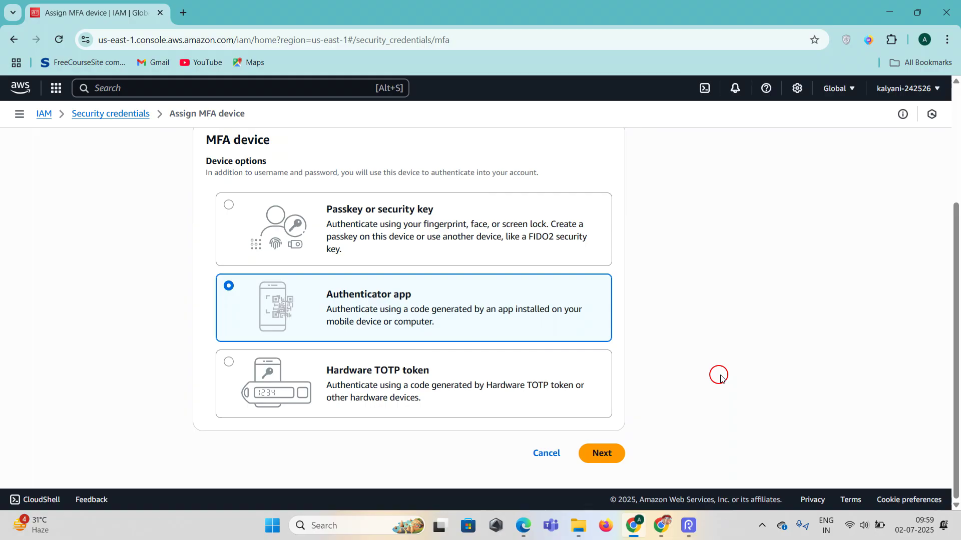
pyautogui.scroll(2, 719, 376)
pyautogui.scroll(-2, 719, 376)
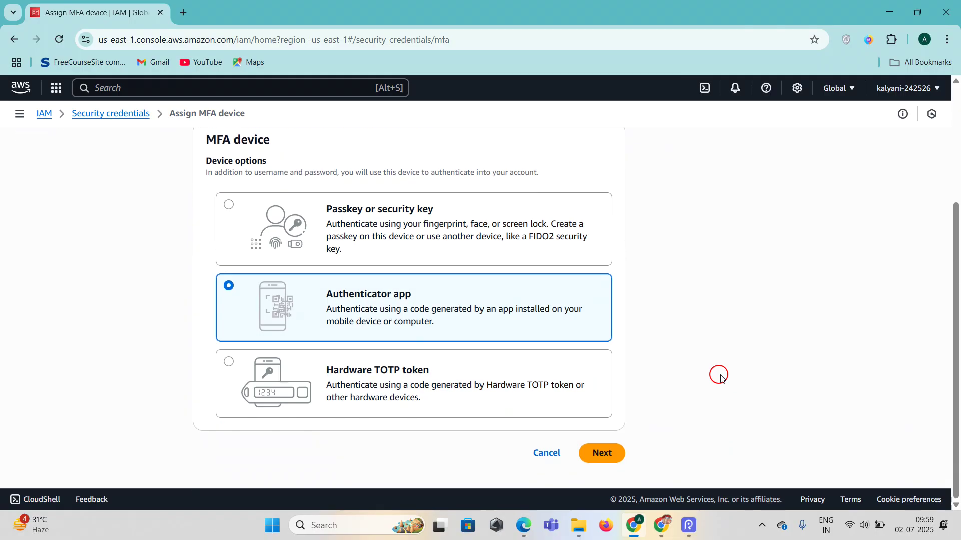
pyautogui.click(620, 459)
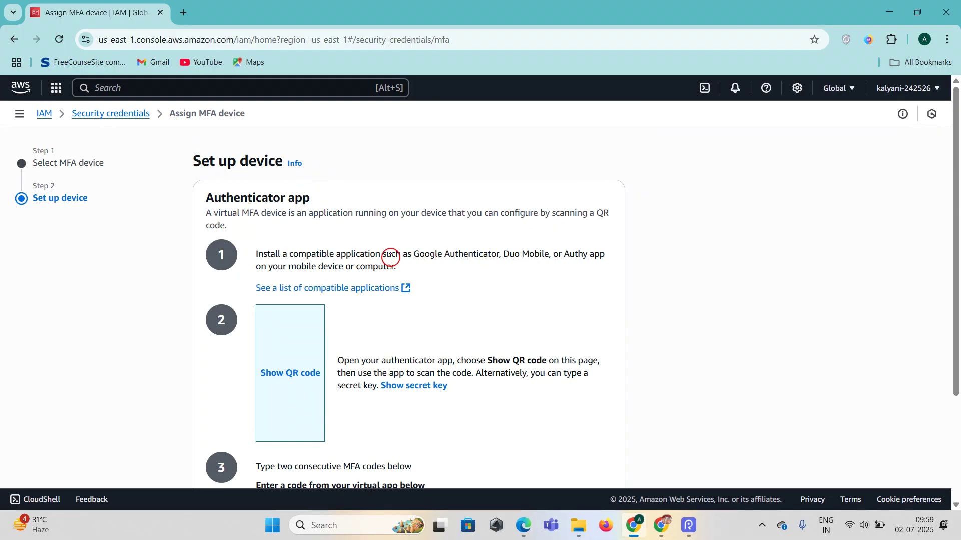
# Open the list of compatible authenticator applications and review the virtual authenticator apps for Android and iOS
pyautogui.scroll(-2, 476, 336)
pyautogui.scroll(2, 477, 342)
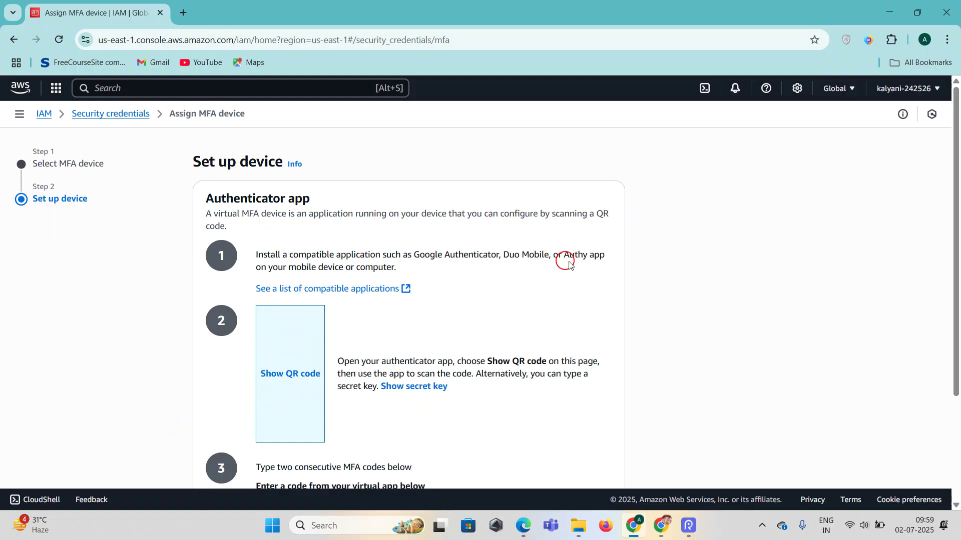
pyautogui.scroll(-1, 648, 249)
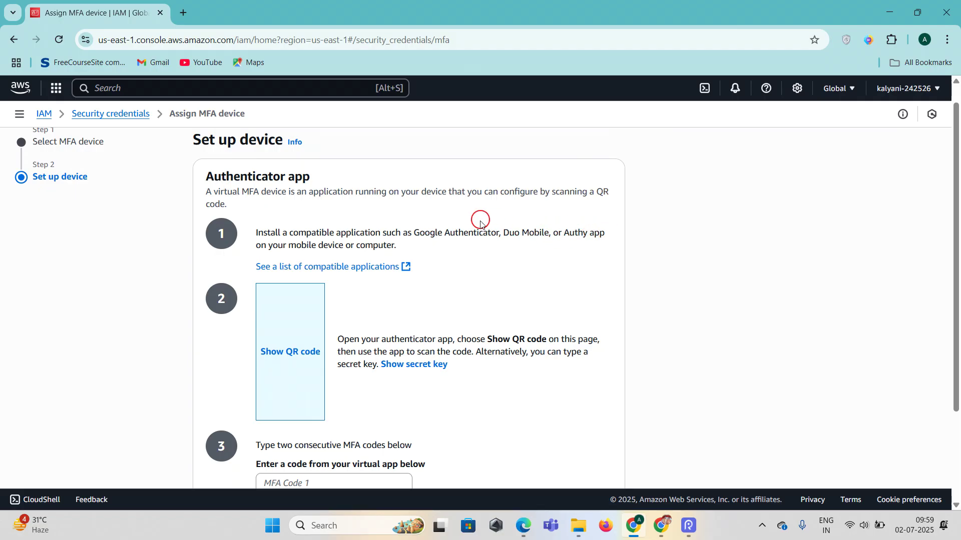
pyautogui.click(300, 268)
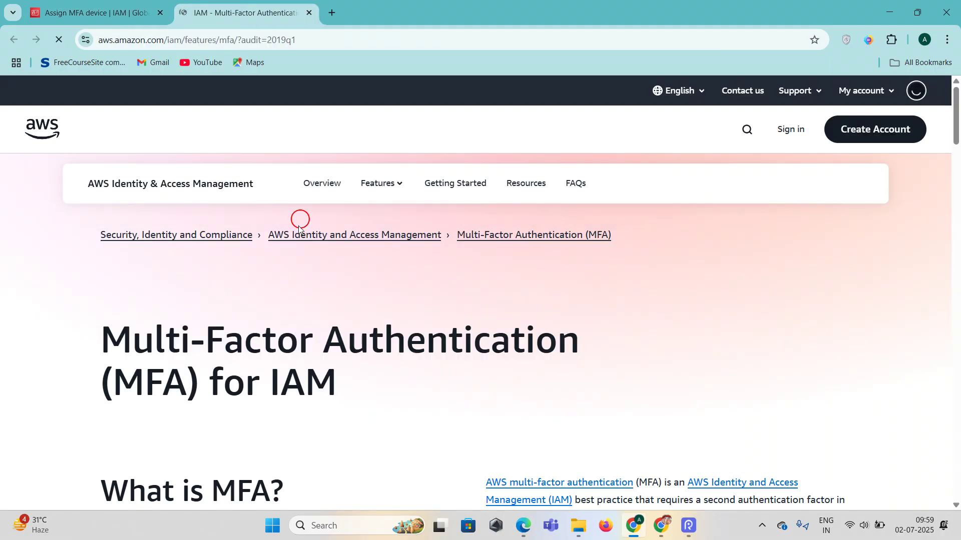
pyautogui.scroll(-3, 390, 329)
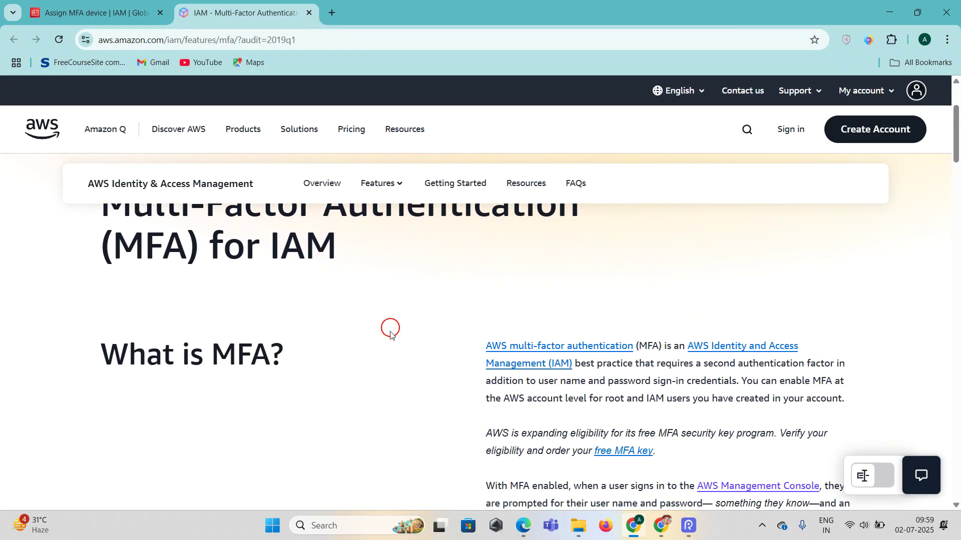
pyautogui.scroll(-12, 389, 328)
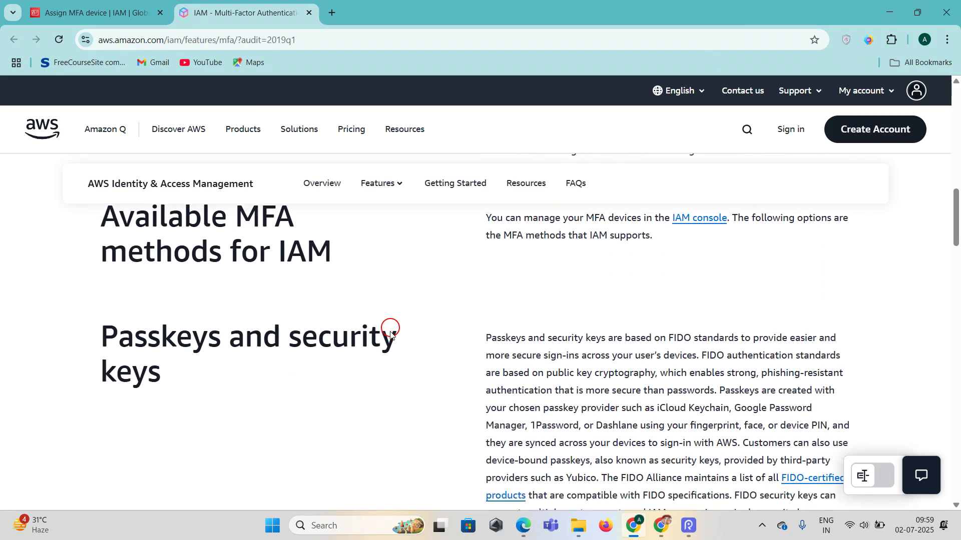
pyautogui.scroll(-13, 390, 328)
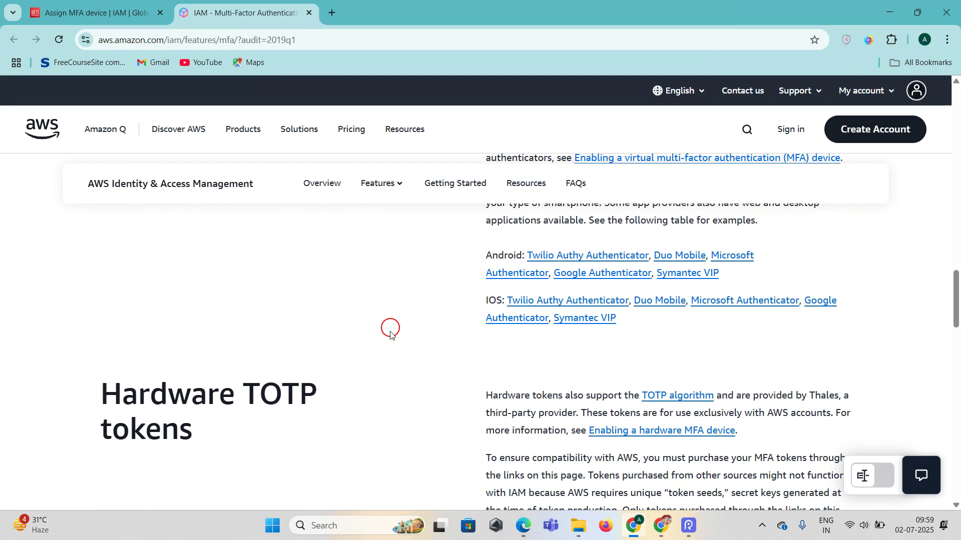
pyautogui.scroll(1, 390, 329)
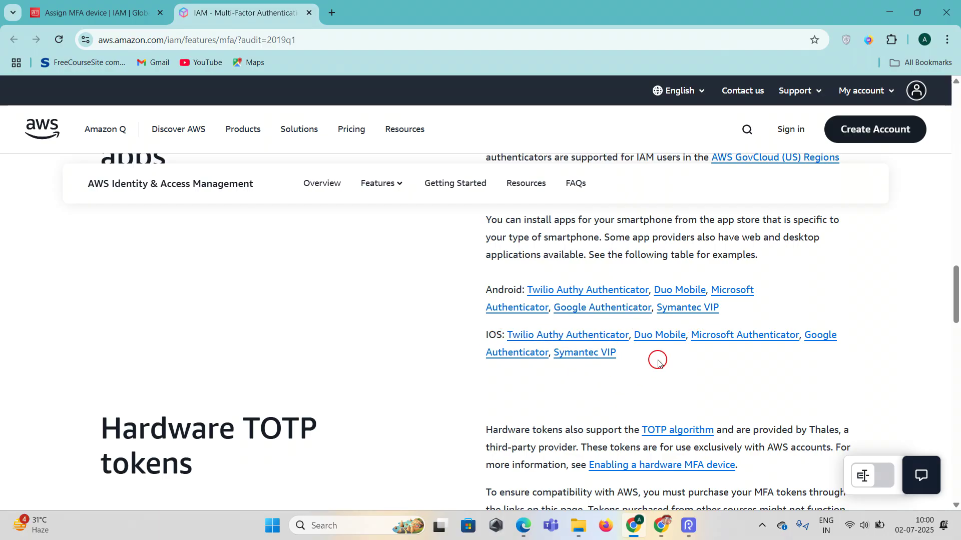
pyautogui.scroll(2, 658, 361)
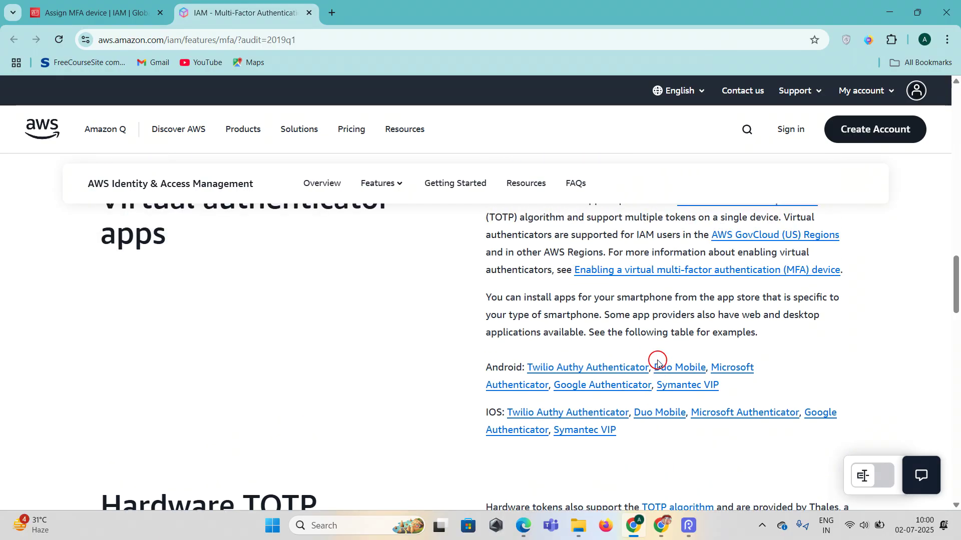
# Return to the MFA device setup page and review the QR code and consecutive MFA code instructions
pyautogui.click(136, 4)
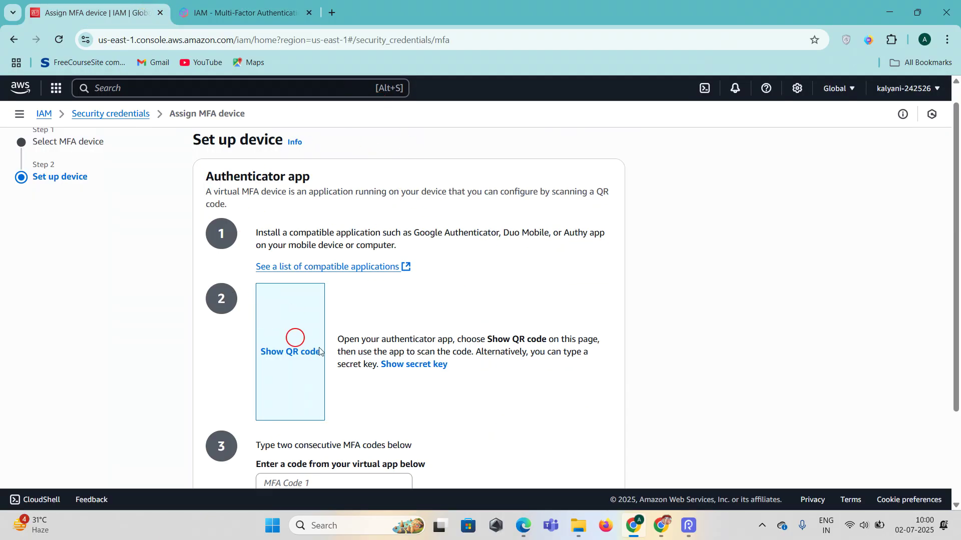
pyautogui.scroll(-1, 425, 314)
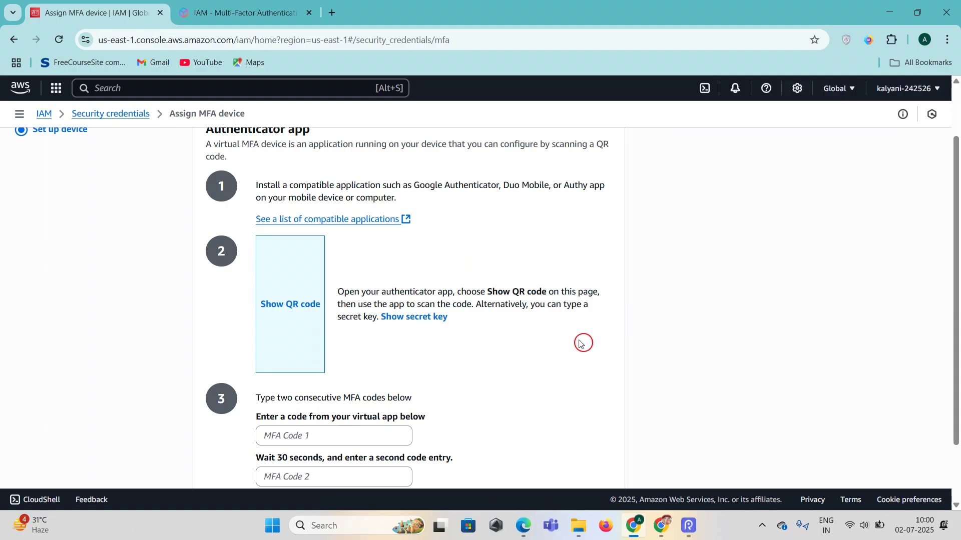
pyautogui.click(890, 40)
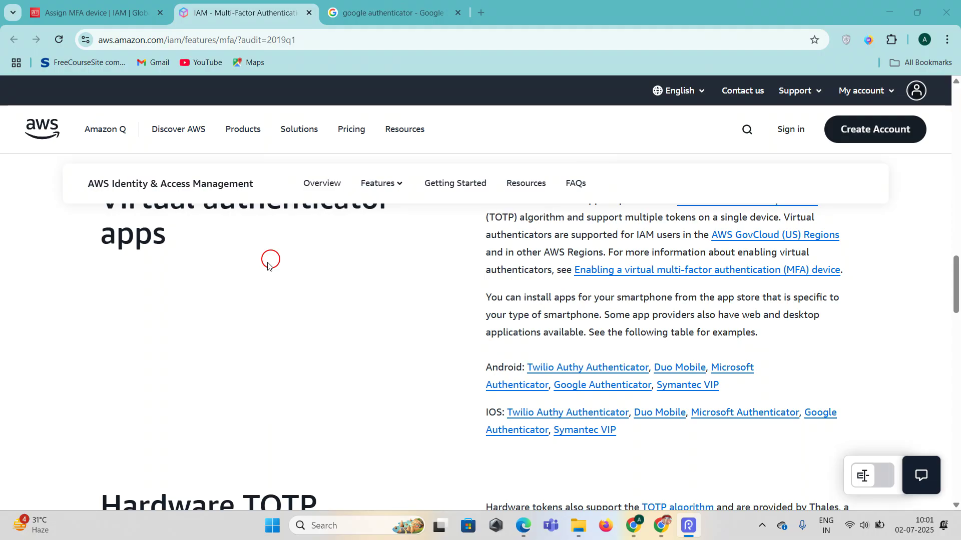
# Find Google Authenticator's Chrome Web Store listing in the search results and add the Authenticator extension to Chrome
pyautogui.click(395, 12)
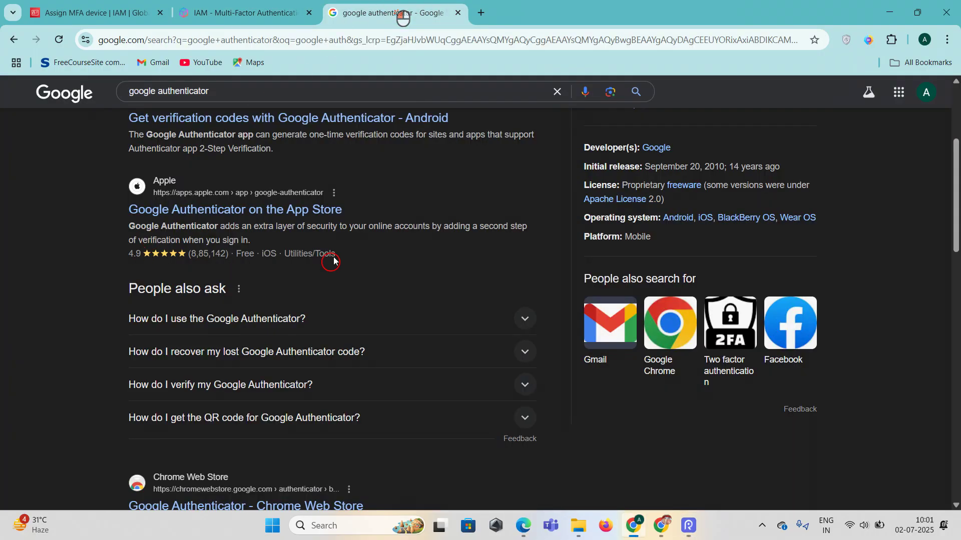
pyautogui.scroll(-3, 243, 264)
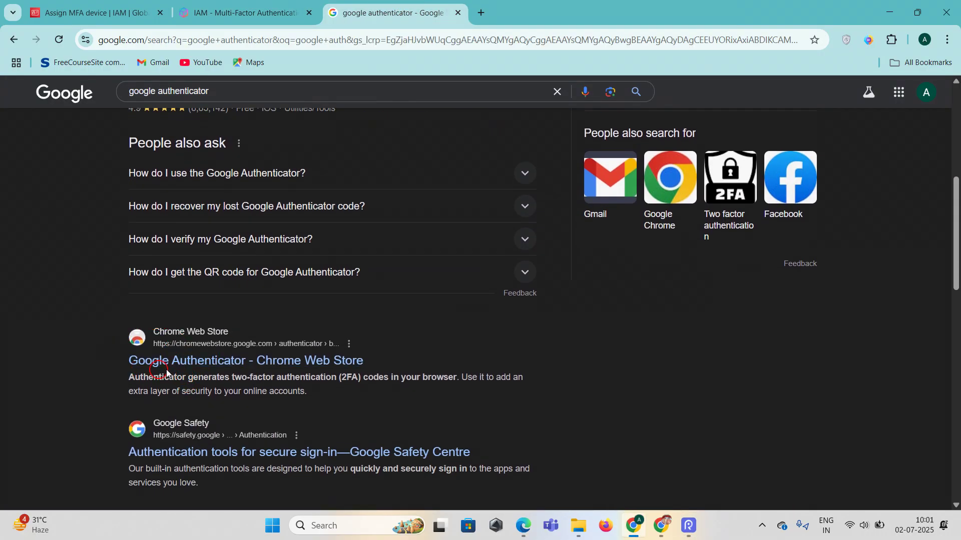
pyautogui.click(278, 369)
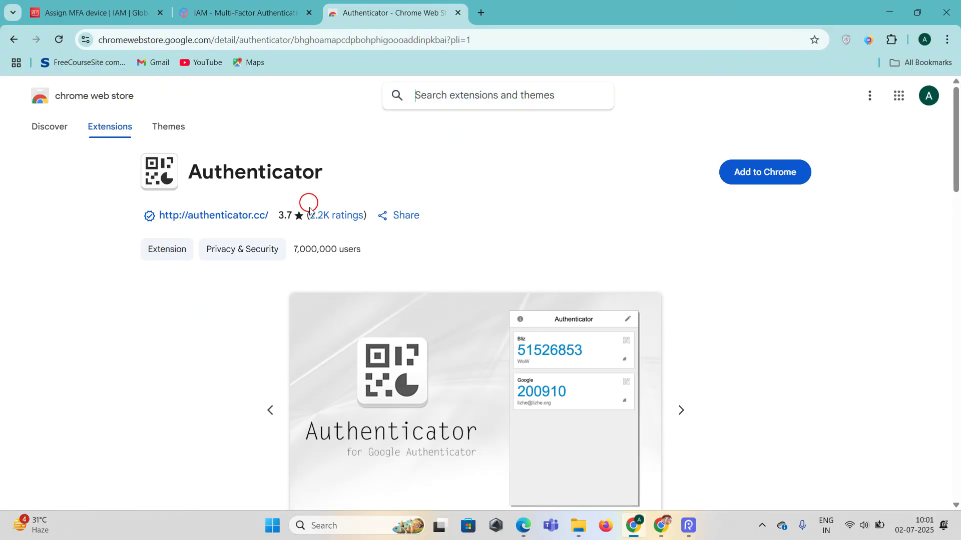
pyautogui.click(778, 173)
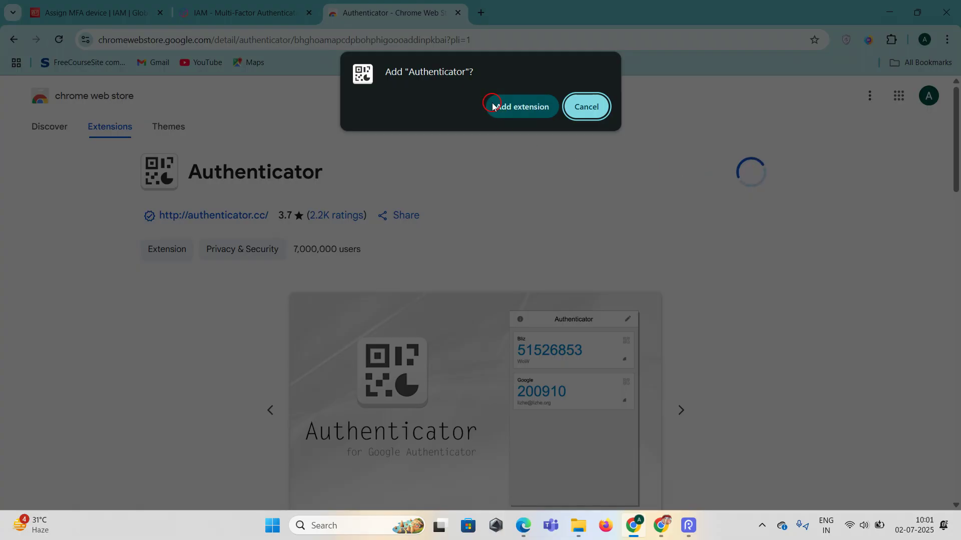
pyautogui.click(530, 107)
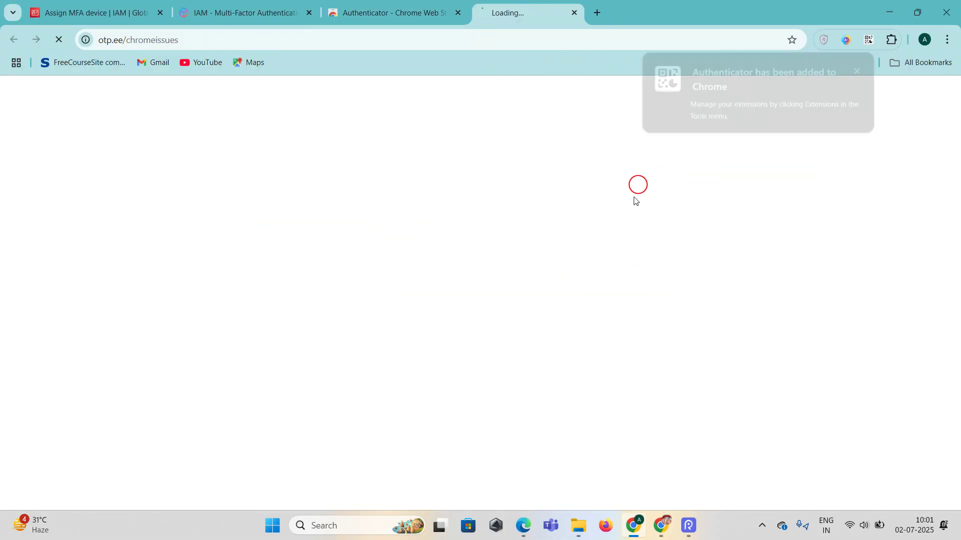
# Dismiss the installation notice and pin the Authenticator extension to the browser
pyautogui.click(861, 72)
pyautogui.click(893, 46)
pyautogui.click(854, 253)
pyautogui.click(623, 159)
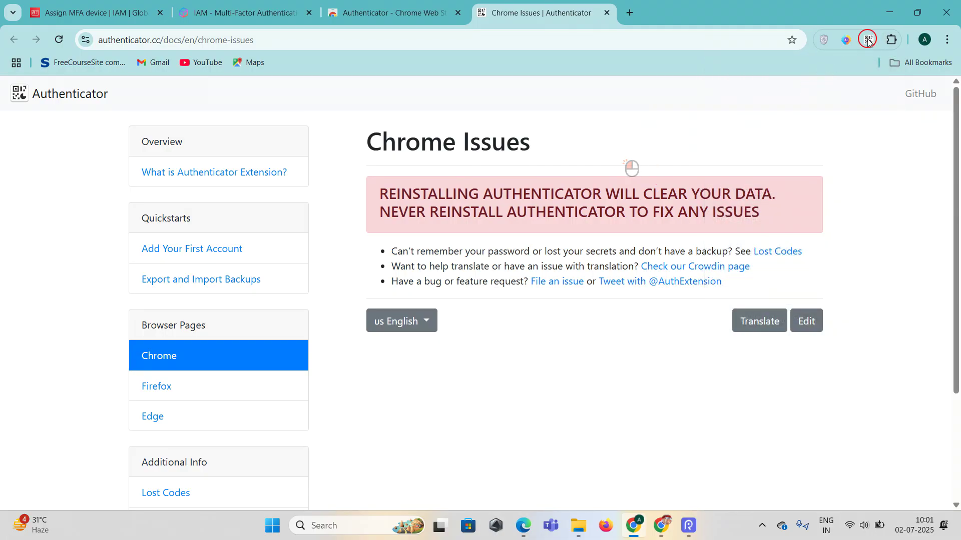
# Close the Authenticator help, Chrome Web Store and AWS MFA features pages to return to the MFA device setup
pyautogui.click(607, 13)
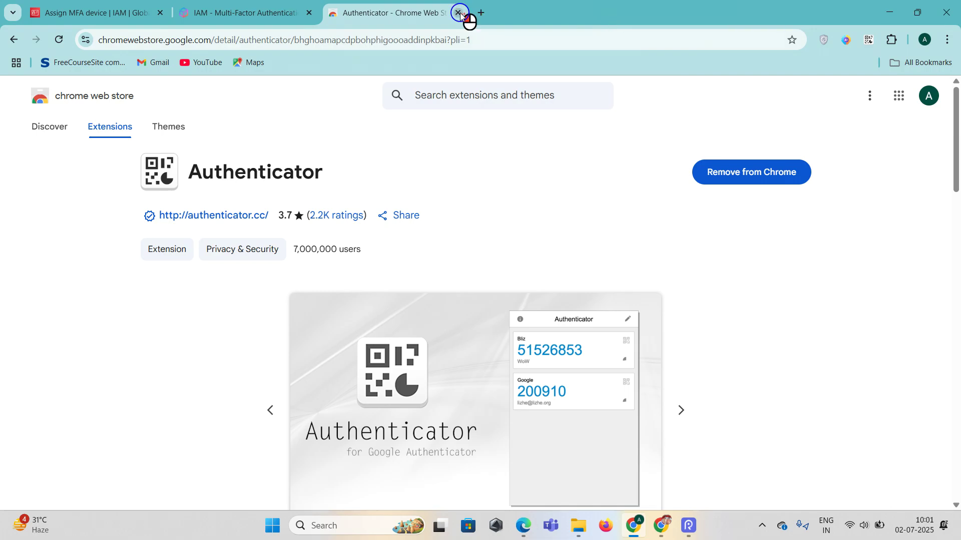
pyautogui.click(459, 12)
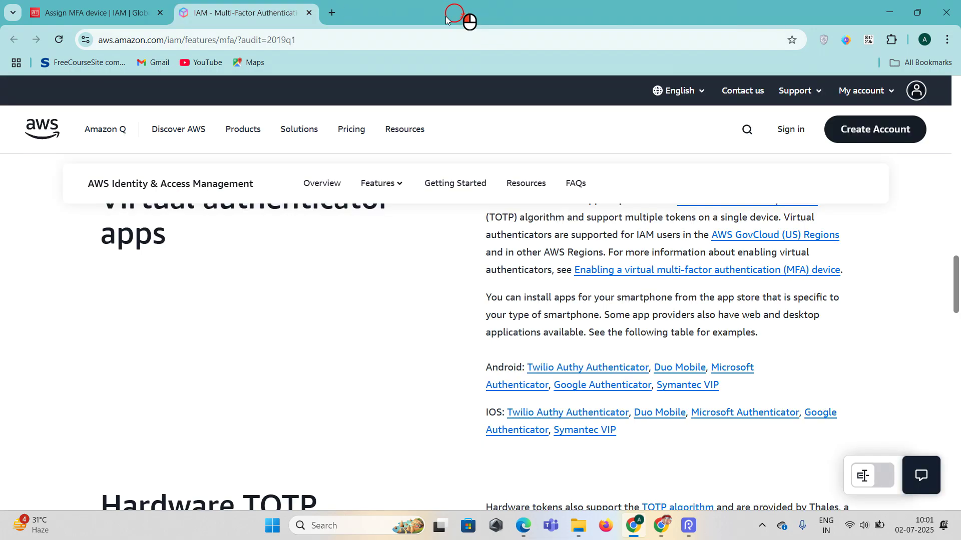
pyautogui.click(309, 12)
pyautogui.click(314, 307)
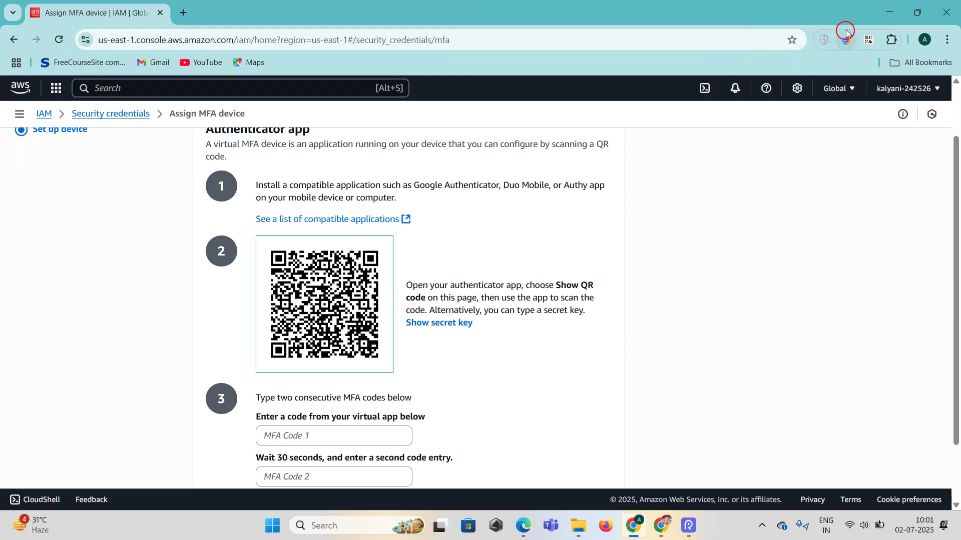
# Try to capture the MFA QR code with the Authenticator extension's scanner
pyautogui.click(872, 40)
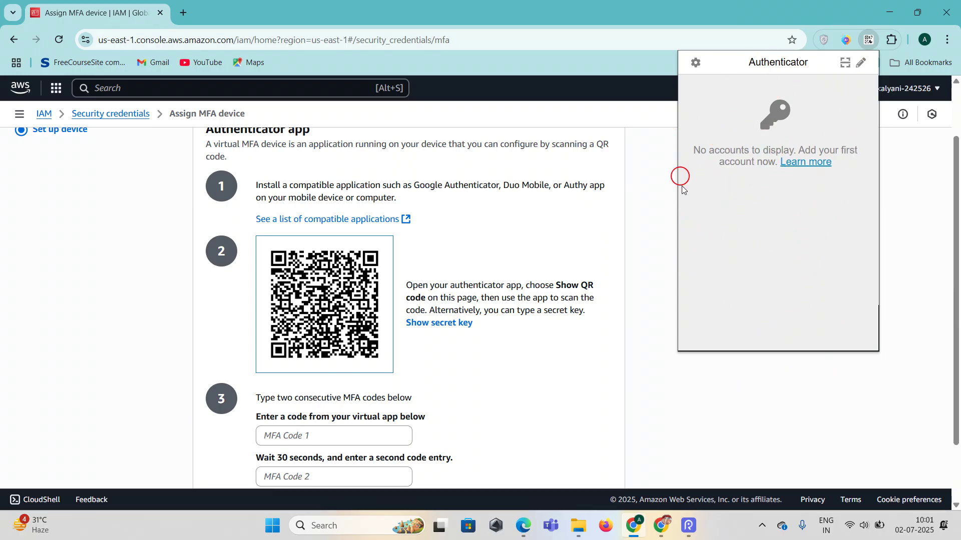
pyautogui.click(850, 64)
pyautogui.moveTo(486, 286); pyautogui.dragTo(276, 262)
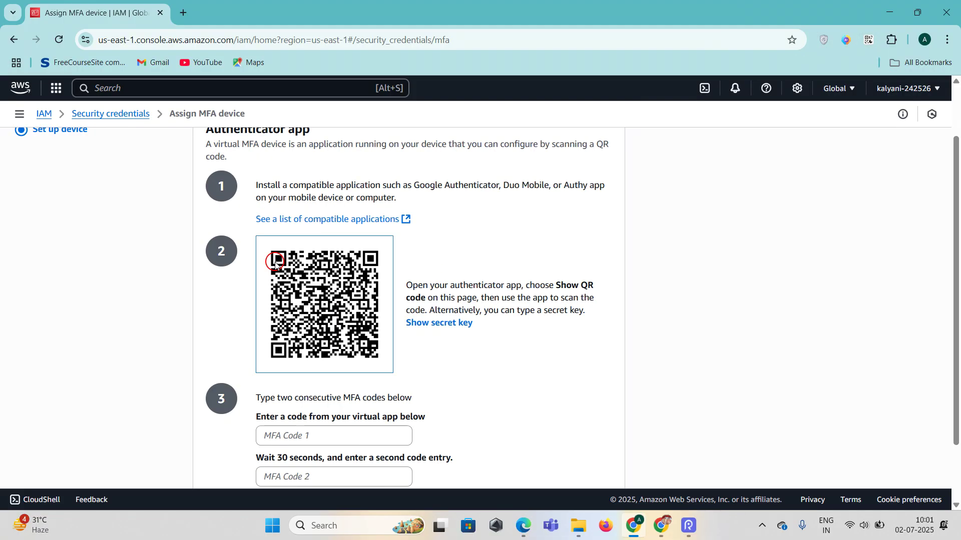
pyautogui.click(589, 121)
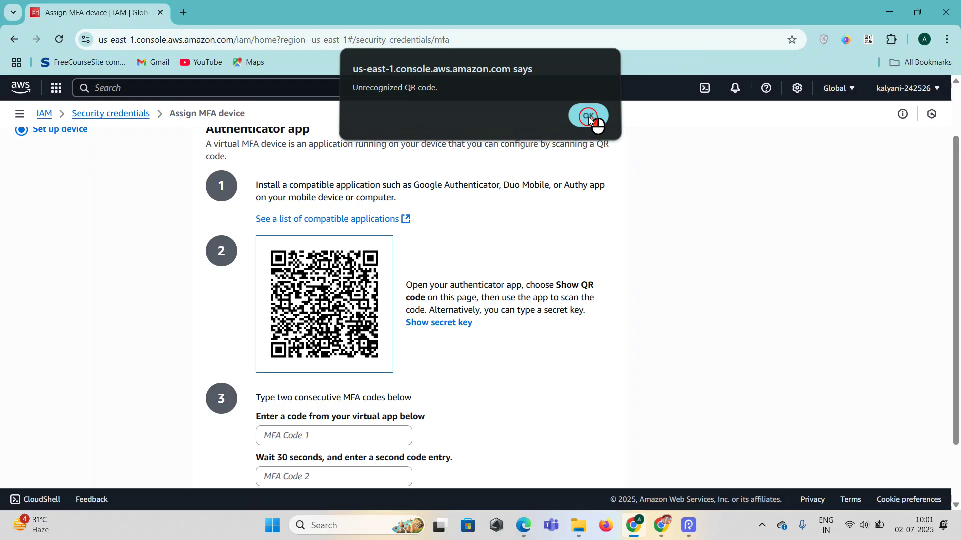
# Scan the entire MFA QR code with the Authenticator extension to add the TestDeviceForRootAccount entry
pyautogui.click(869, 40)
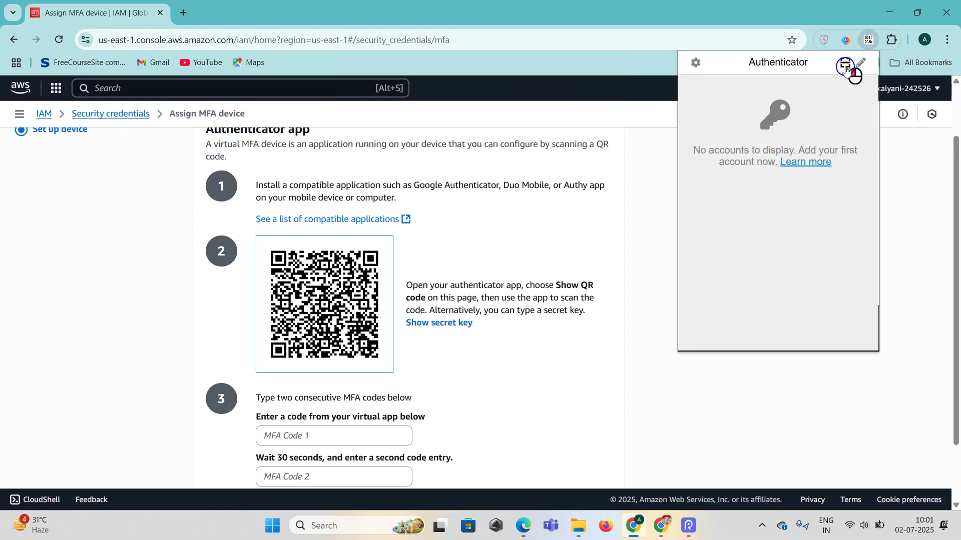
pyautogui.click(845, 63)
pyautogui.moveTo(255, 237); pyautogui.dragTo(392, 372)
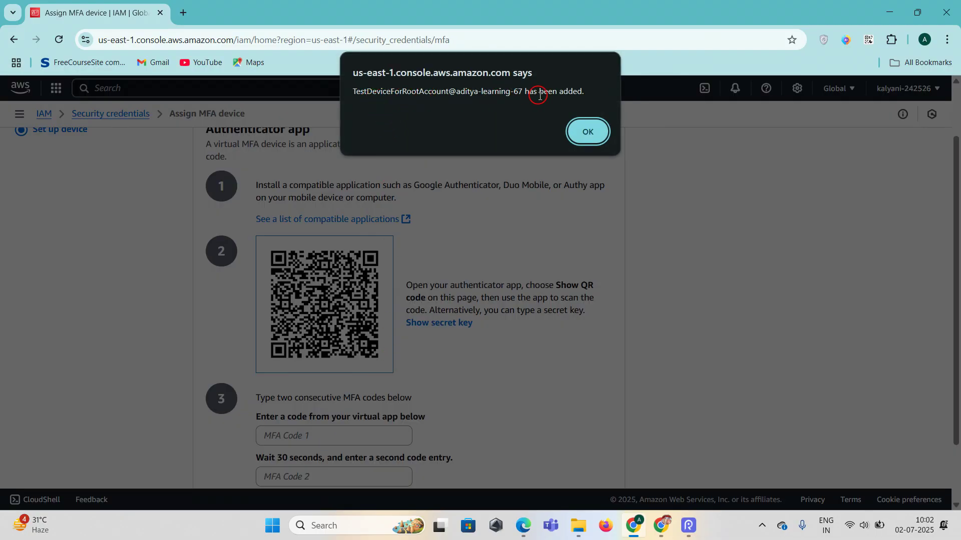
pyautogui.click(578, 131)
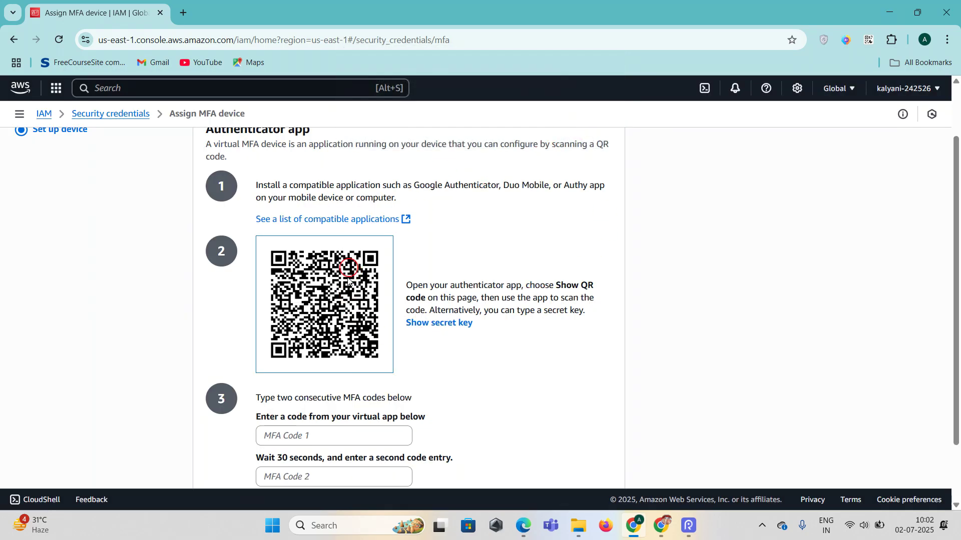
# Get the current verification code from the Authenticator extension and enter it as MFA Code 1
pyautogui.click(869, 39)
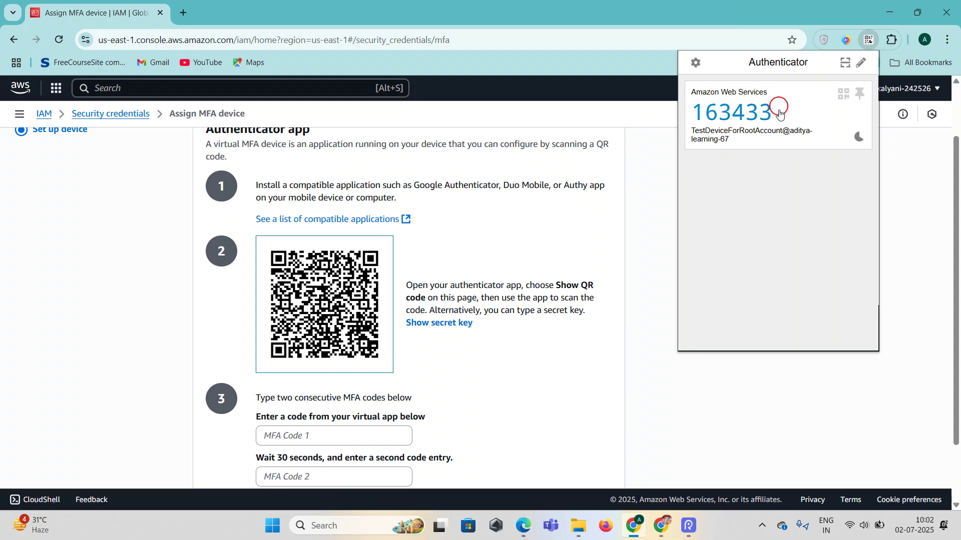
pyautogui.scroll(-2, 379, 365)
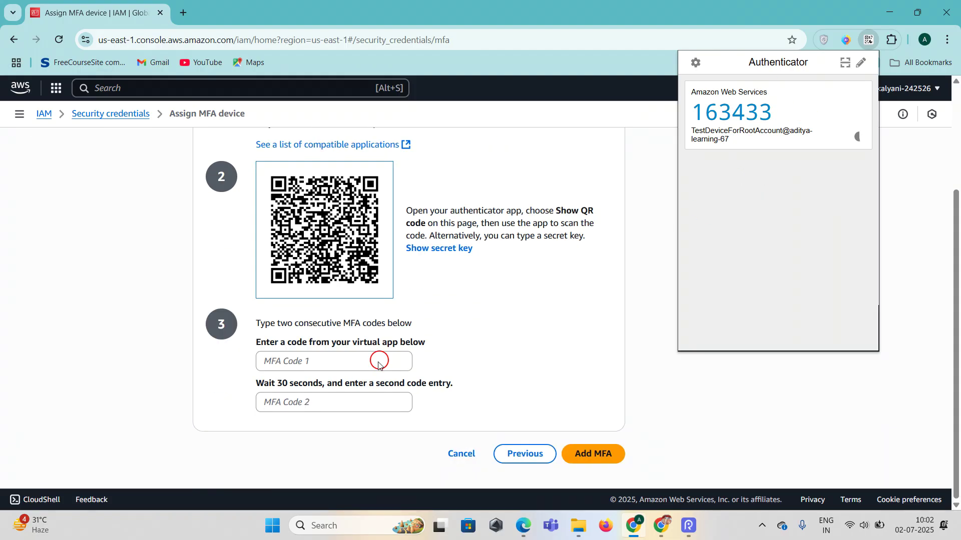
pyautogui.click(290, 372)
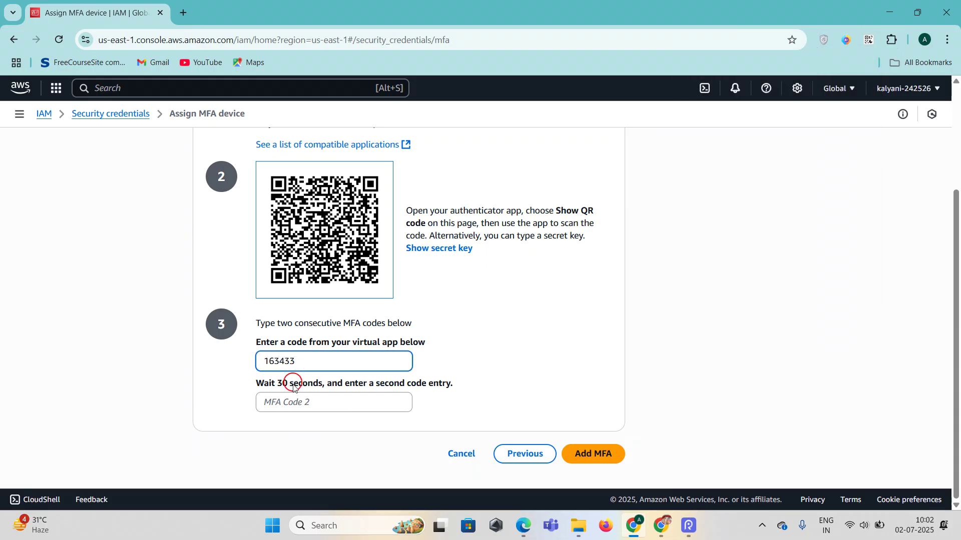
# Wait for the Authenticator extension's next verification code, enter it as MFA Code 2 and add the MFA device
pyautogui.click(300, 411)
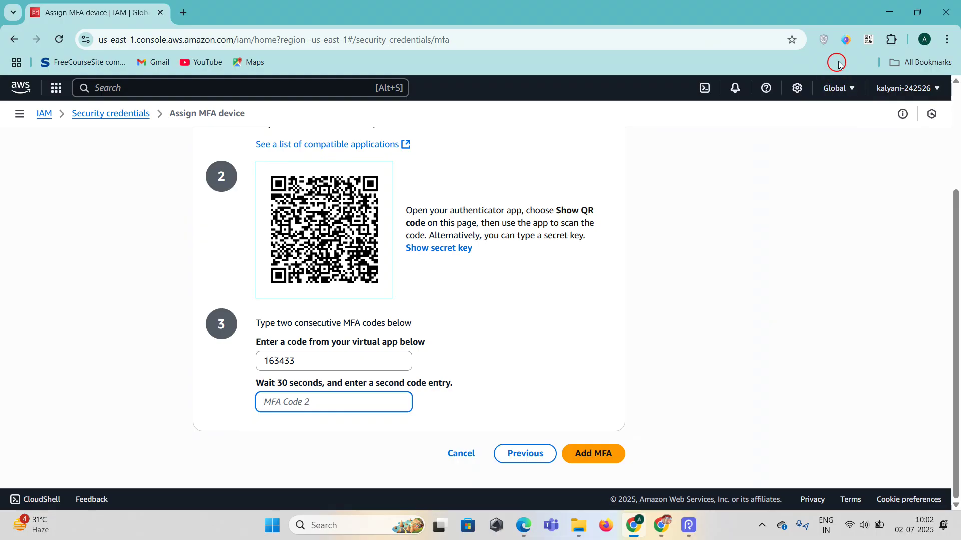
pyautogui.click(871, 41)
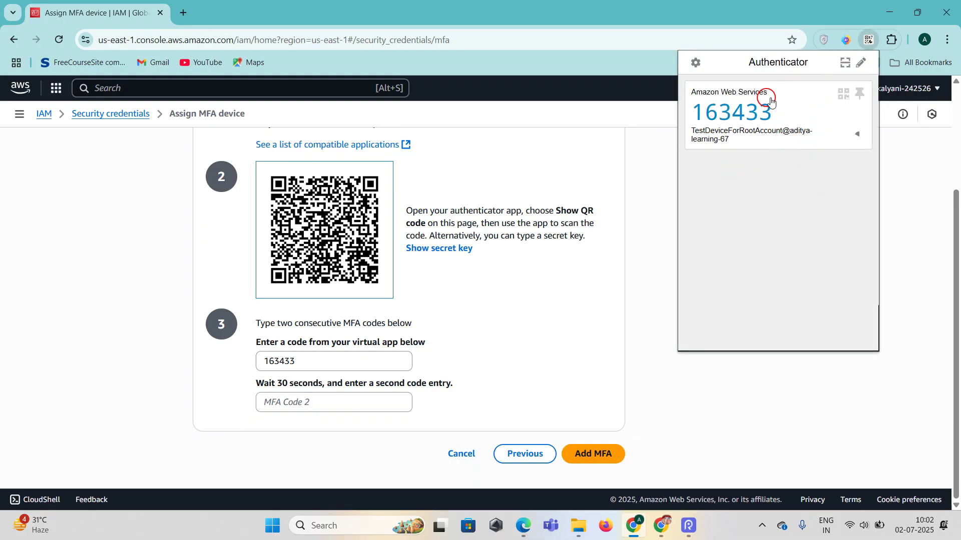
pyautogui.click(859, 94)
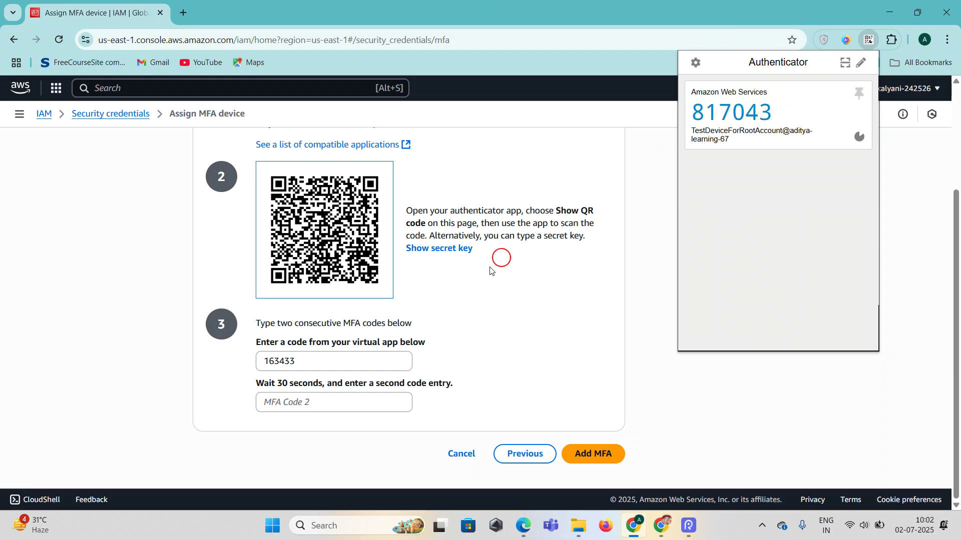
pyautogui.click(299, 406)
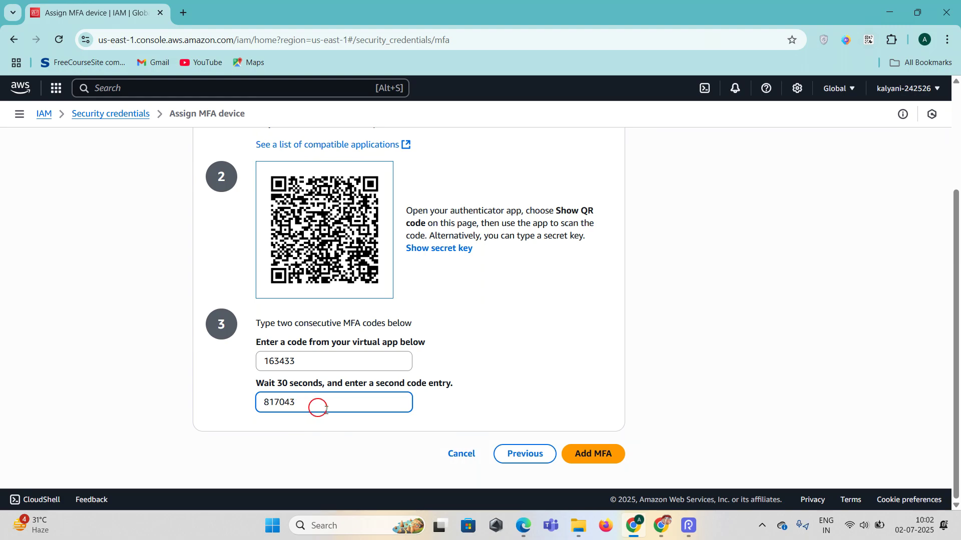
pyautogui.click(589, 464)
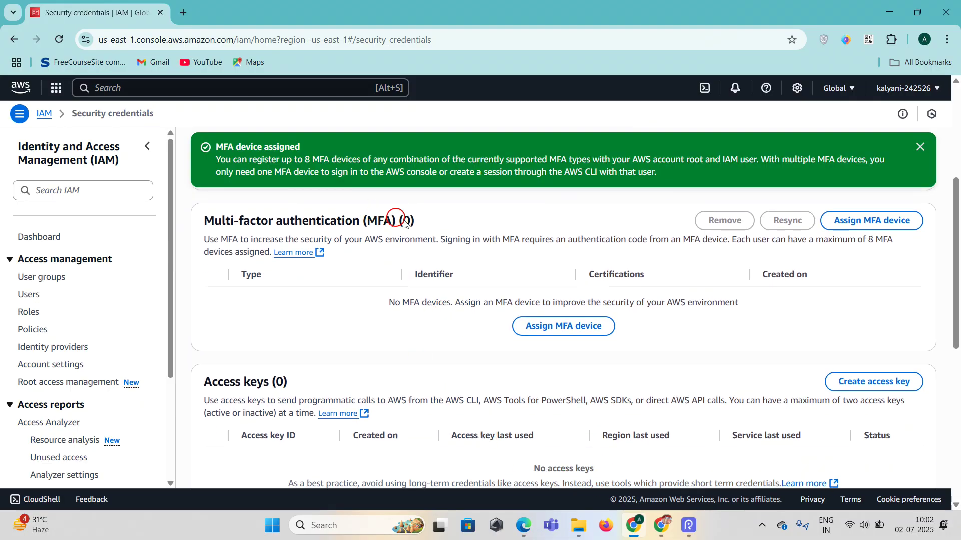
# Review the root user's assigned virtual MFA device and its rotating code in the Authenticator extension
pyautogui.scroll(-2, 348, 282)
pyautogui.scroll(3, 350, 286)
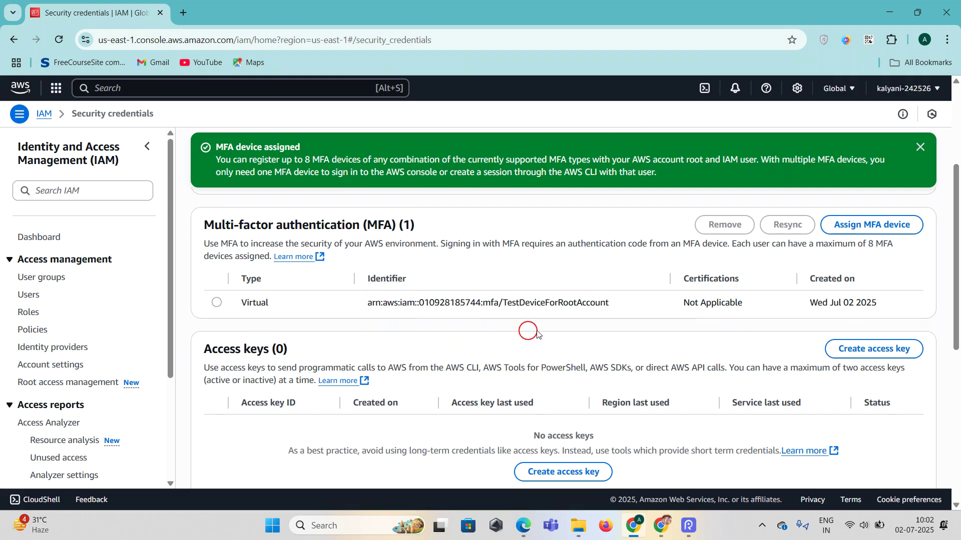
pyautogui.click(874, 48)
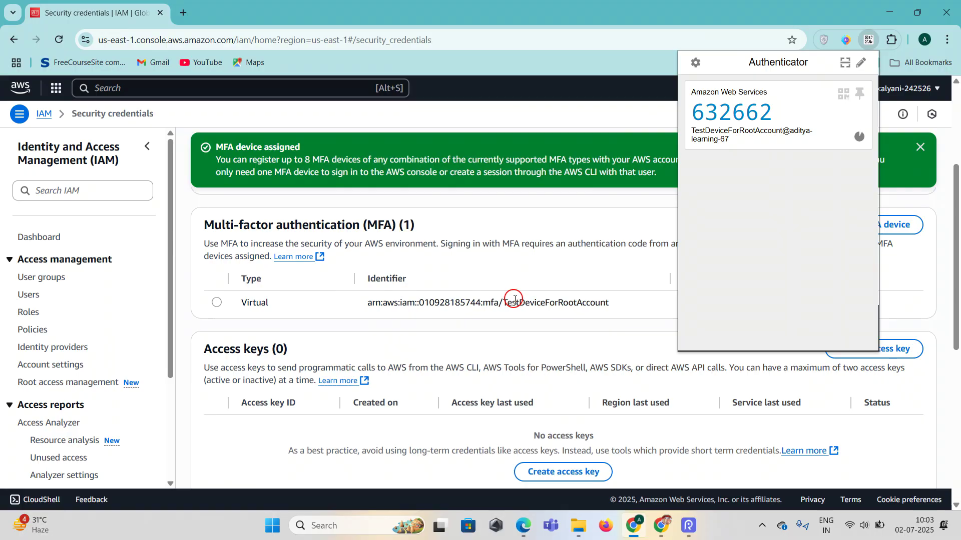
pyautogui.click(541, 253)
pyautogui.scroll(3, 542, 253)
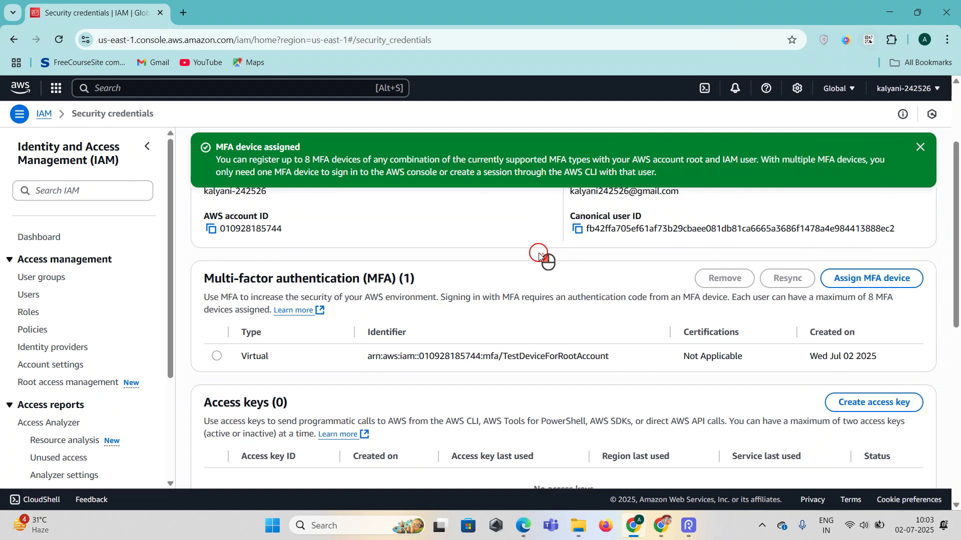
# Sign out of the AWS console and open the sign-in form for the root user email
pyautogui.click(934, 90)
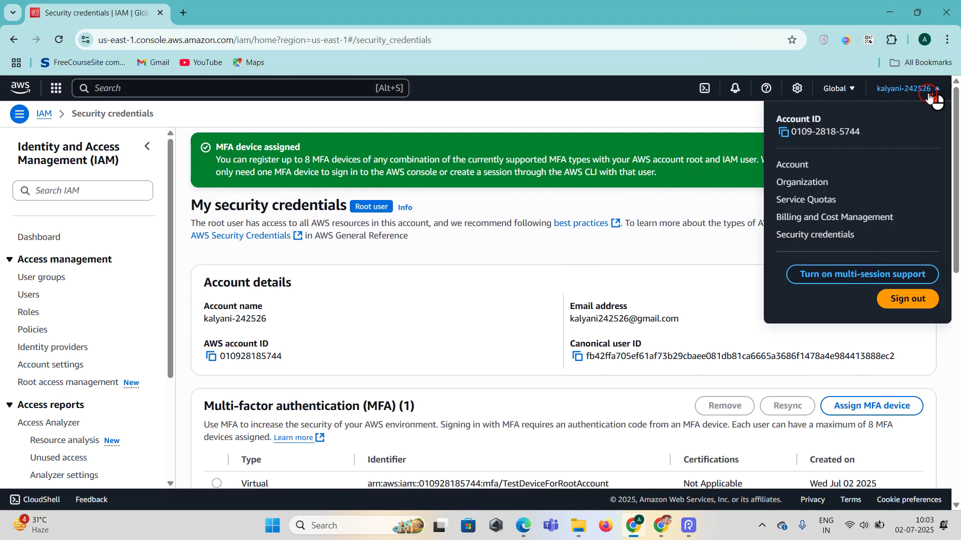
pyautogui.click(913, 305)
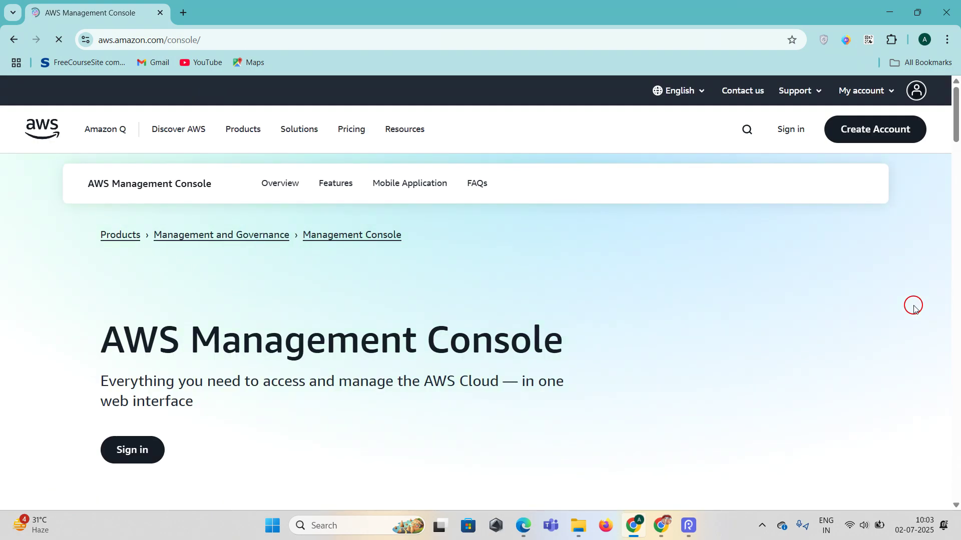
pyautogui.click(796, 133)
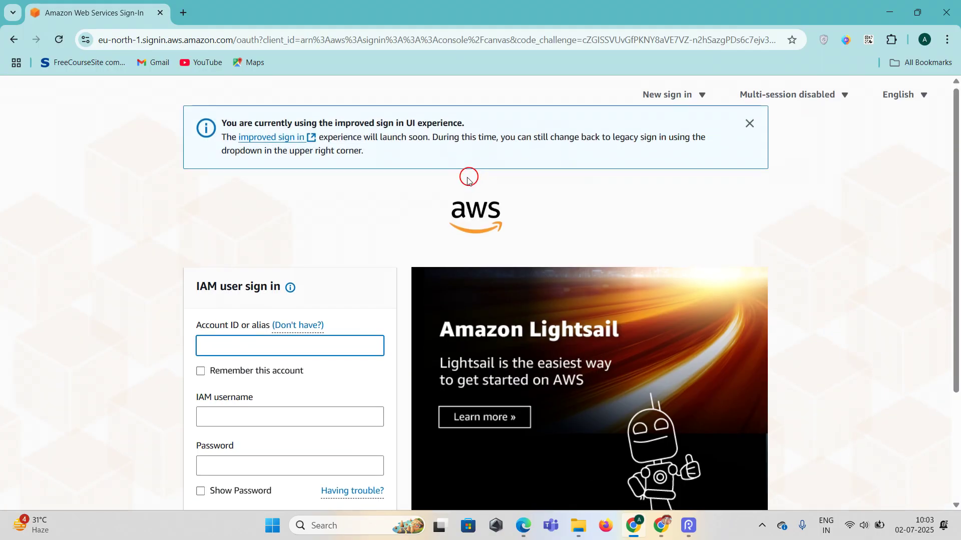
pyautogui.click(13, 40)
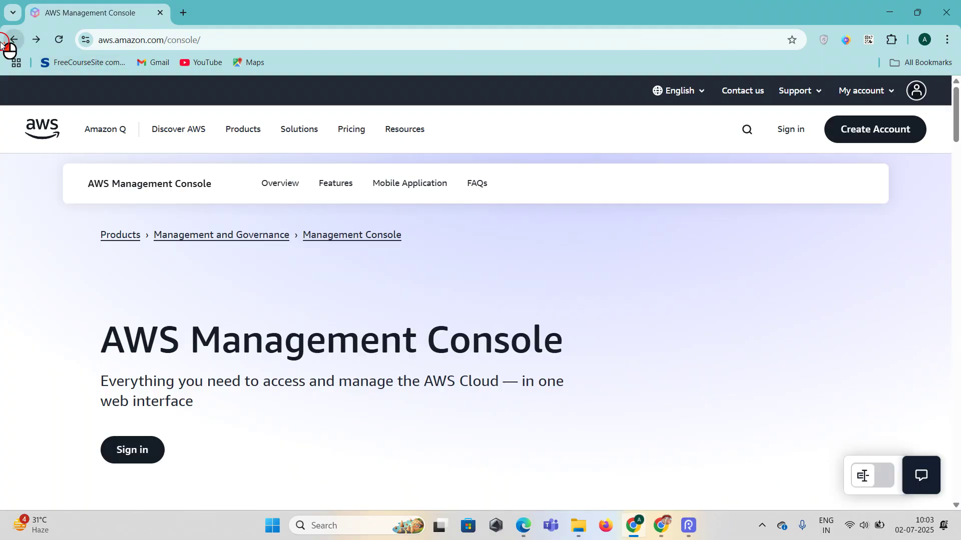
pyautogui.click(791, 128)
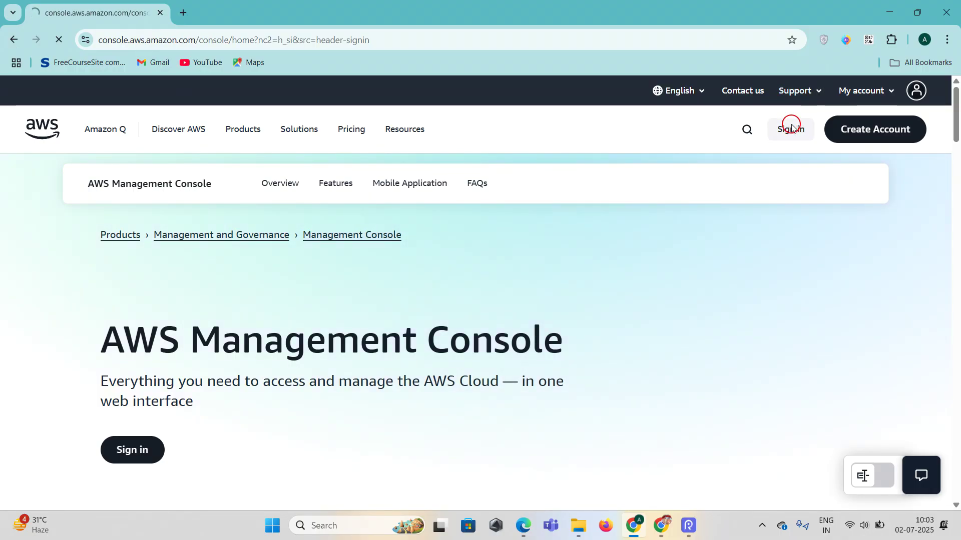
pyautogui.scroll(-3, 350, 230)
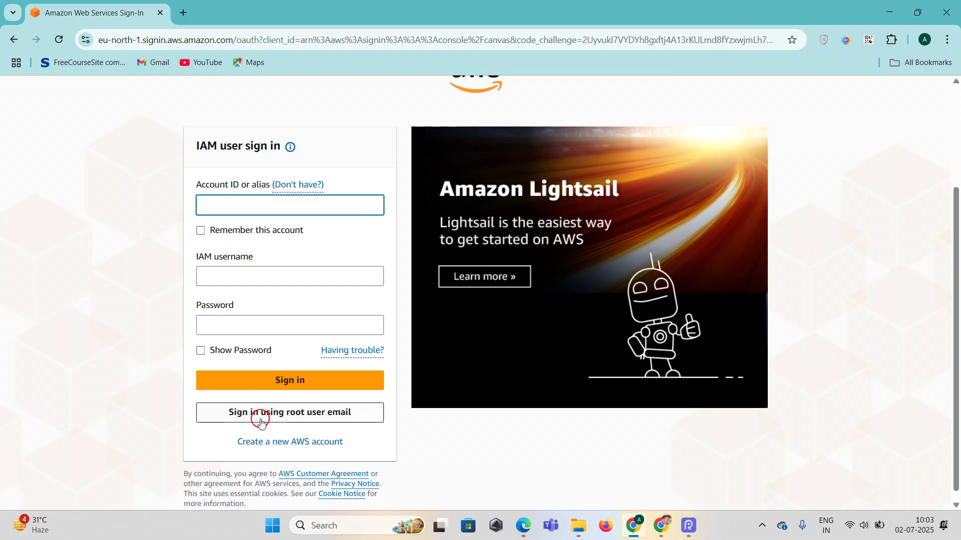
pyautogui.click(261, 422)
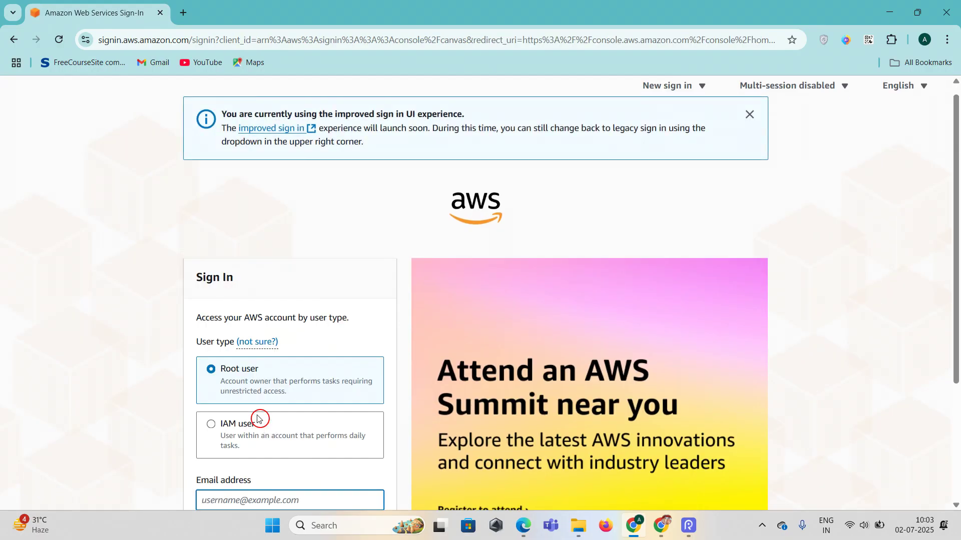
# Enter the root user's email address and continue to the password entry
pyautogui.scroll(-3, 215, 325)
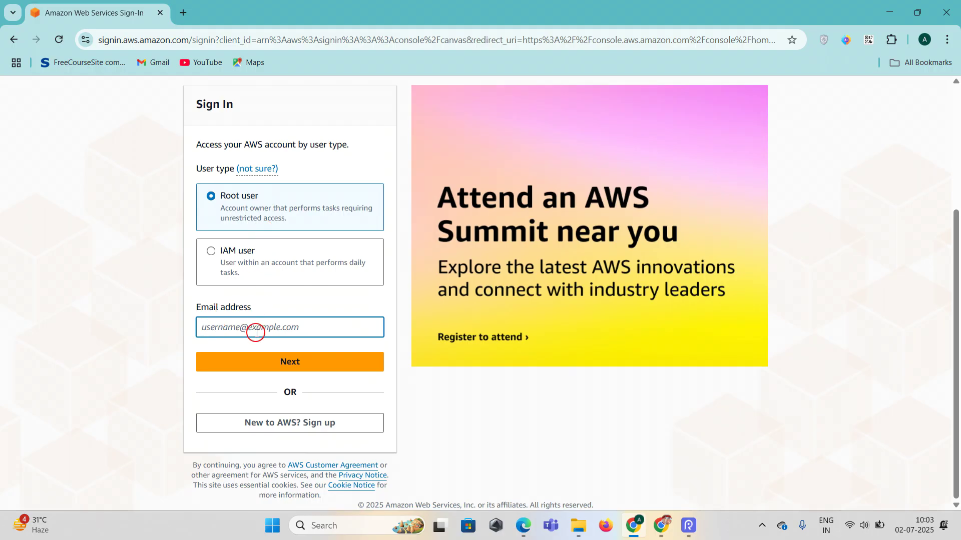
pyautogui.click(257, 331)
pyautogui.click(316, 361)
pyautogui.click(300, 365)
pyautogui.click(248, 345)
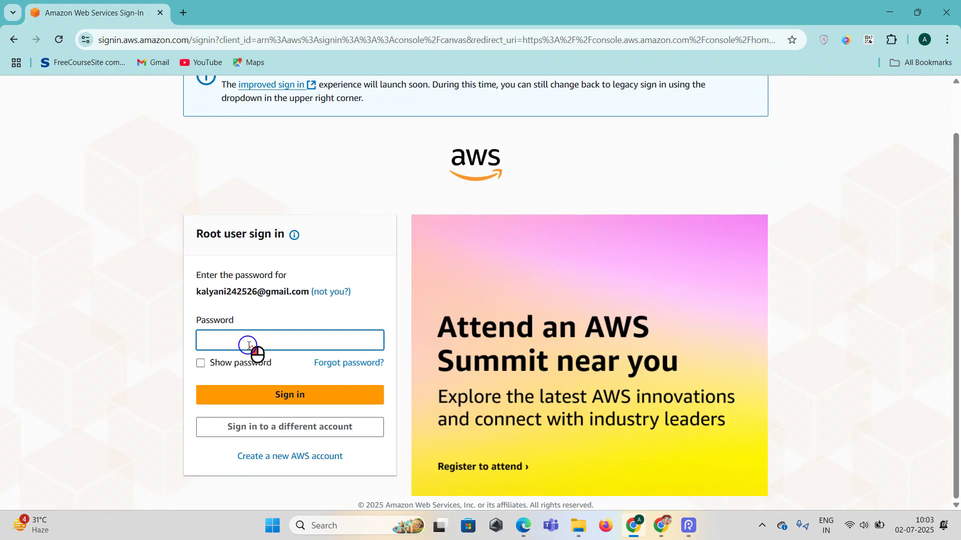
# Enter the root user's password and submit it to reach the MFA verification
pyautogui.write('•')
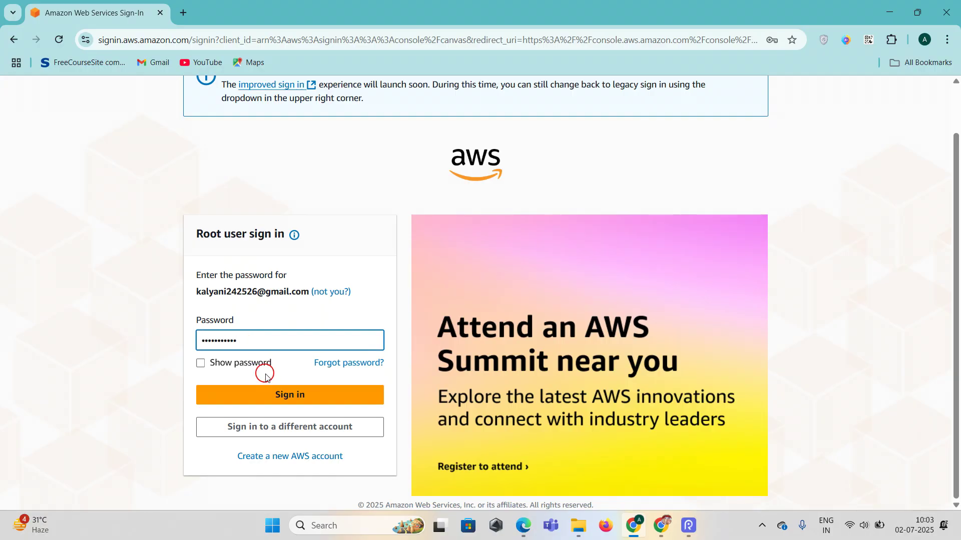
pyautogui.click(274, 394)
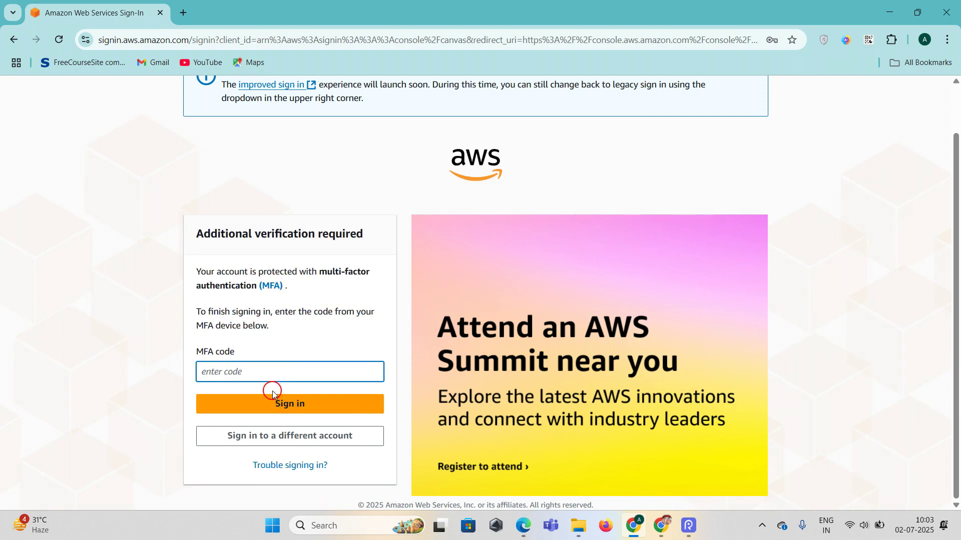
# Request copying the verification code from the Authenticator extension and allow it to modify copied and pasted data
pyautogui.click(225, 372)
pyautogui.click(868, 41)
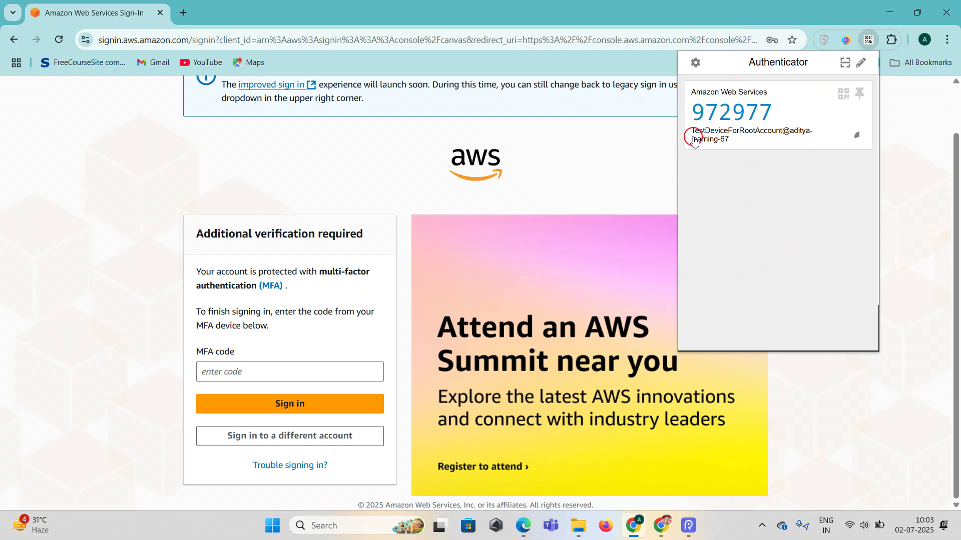
pyautogui.click(771, 112)
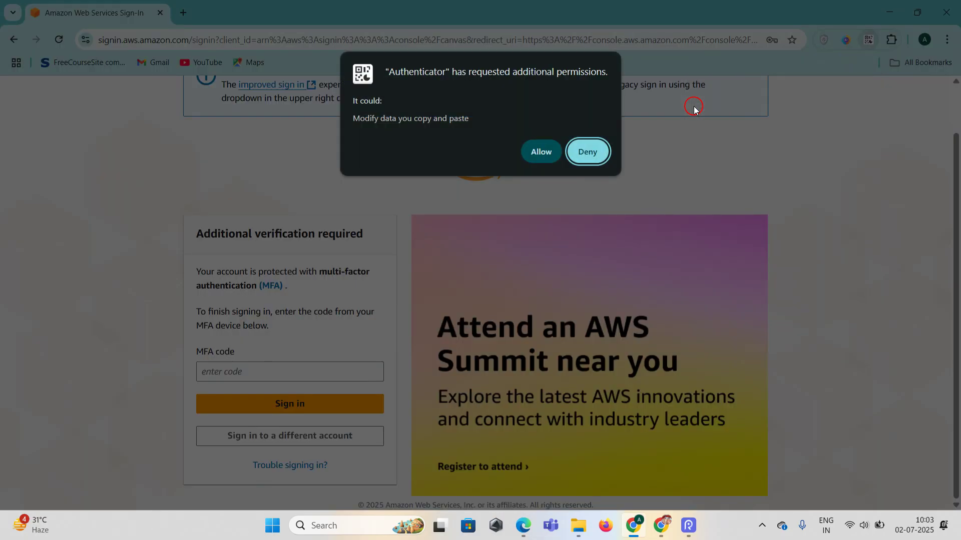
pyautogui.click(590, 151)
pyautogui.click(549, 153)
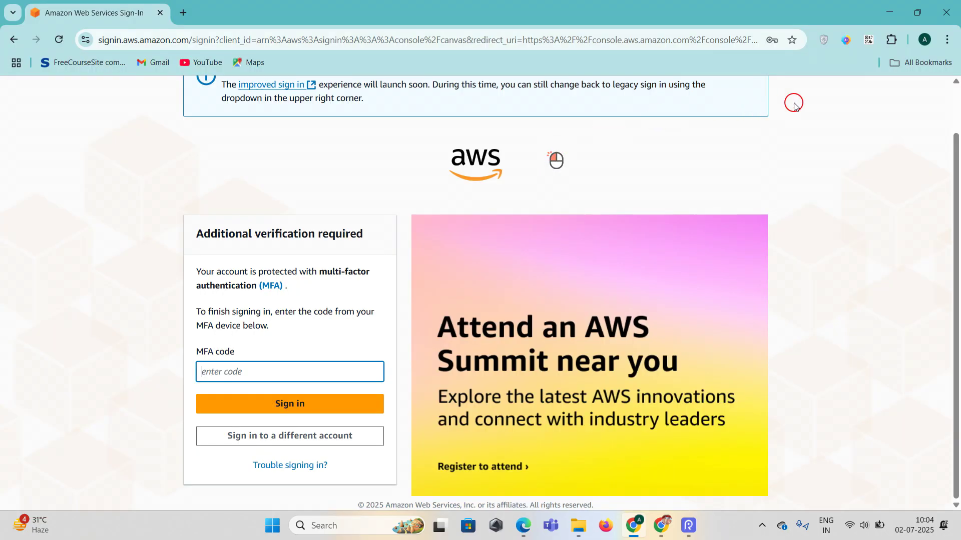
# Copy the current verification code from the Authenticator extension, paste it as the MFA code and sign in to the console
pyautogui.click(868, 39)
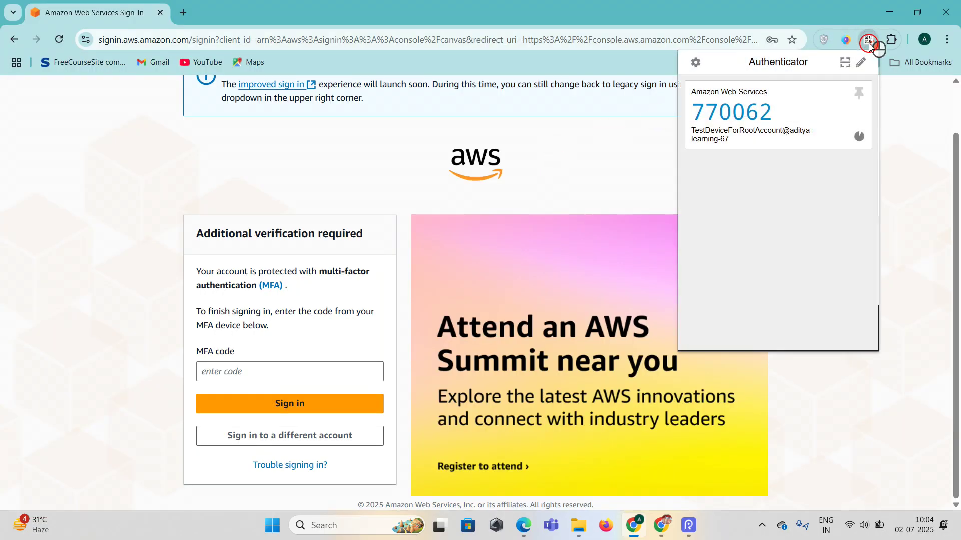
pyautogui.click(781, 112)
pyautogui.hotkey('ctrl', 'c')
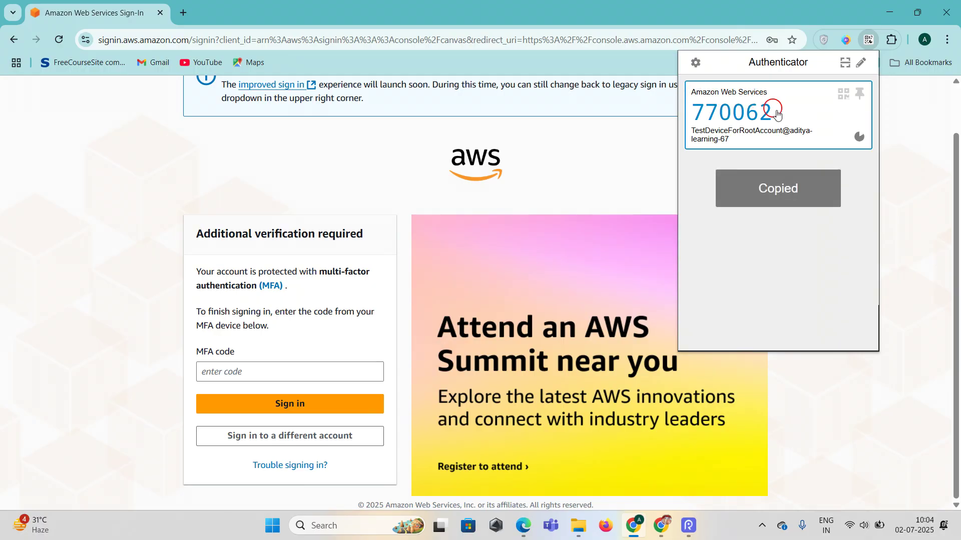
pyautogui.click(221, 371)
pyautogui.hotkey('ctrl', 'v')
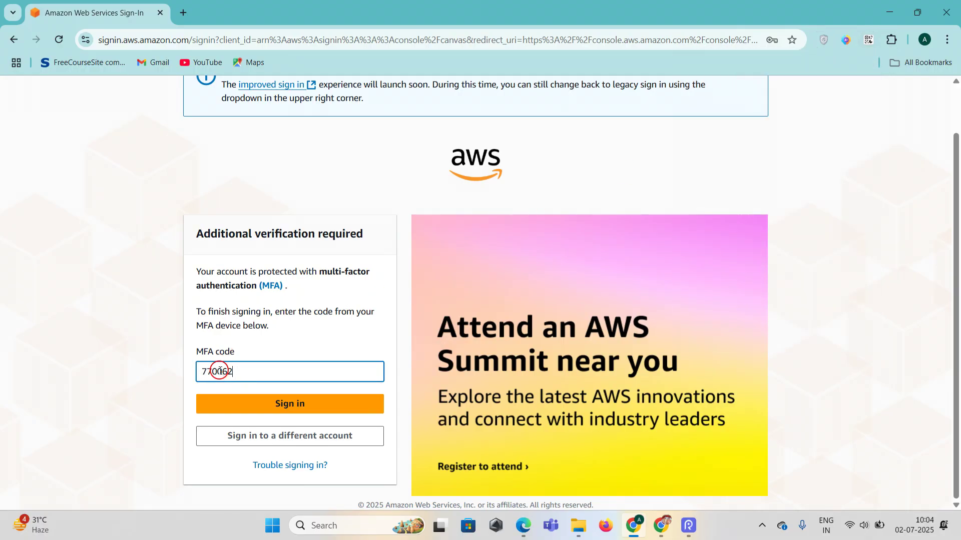
pyautogui.click(278, 408)
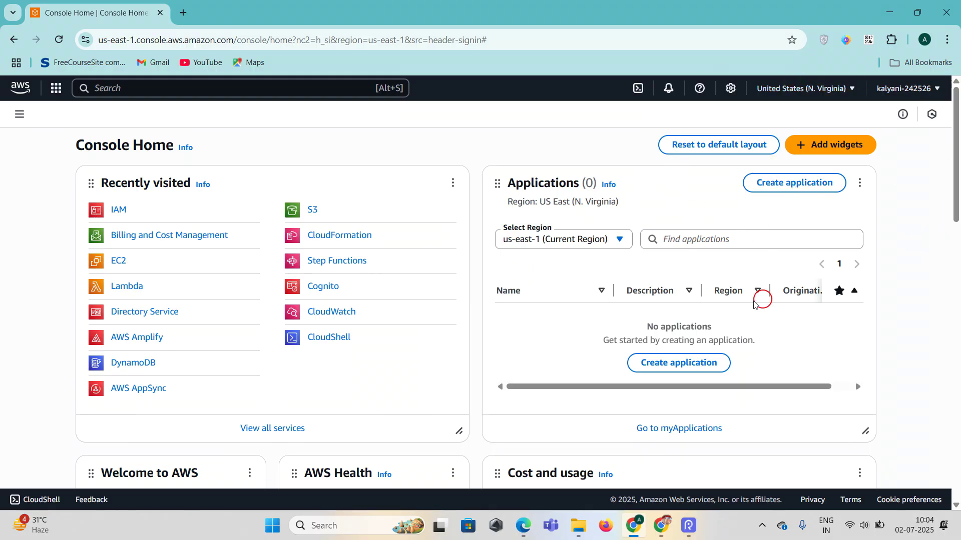
# Open the Authenticator extension to view the root account device's current verification code
pyautogui.click(866, 42)
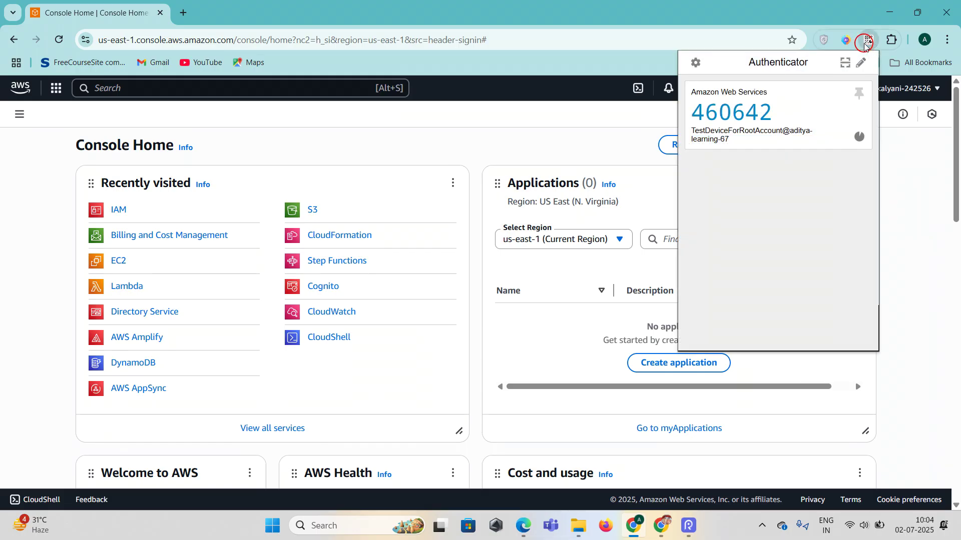